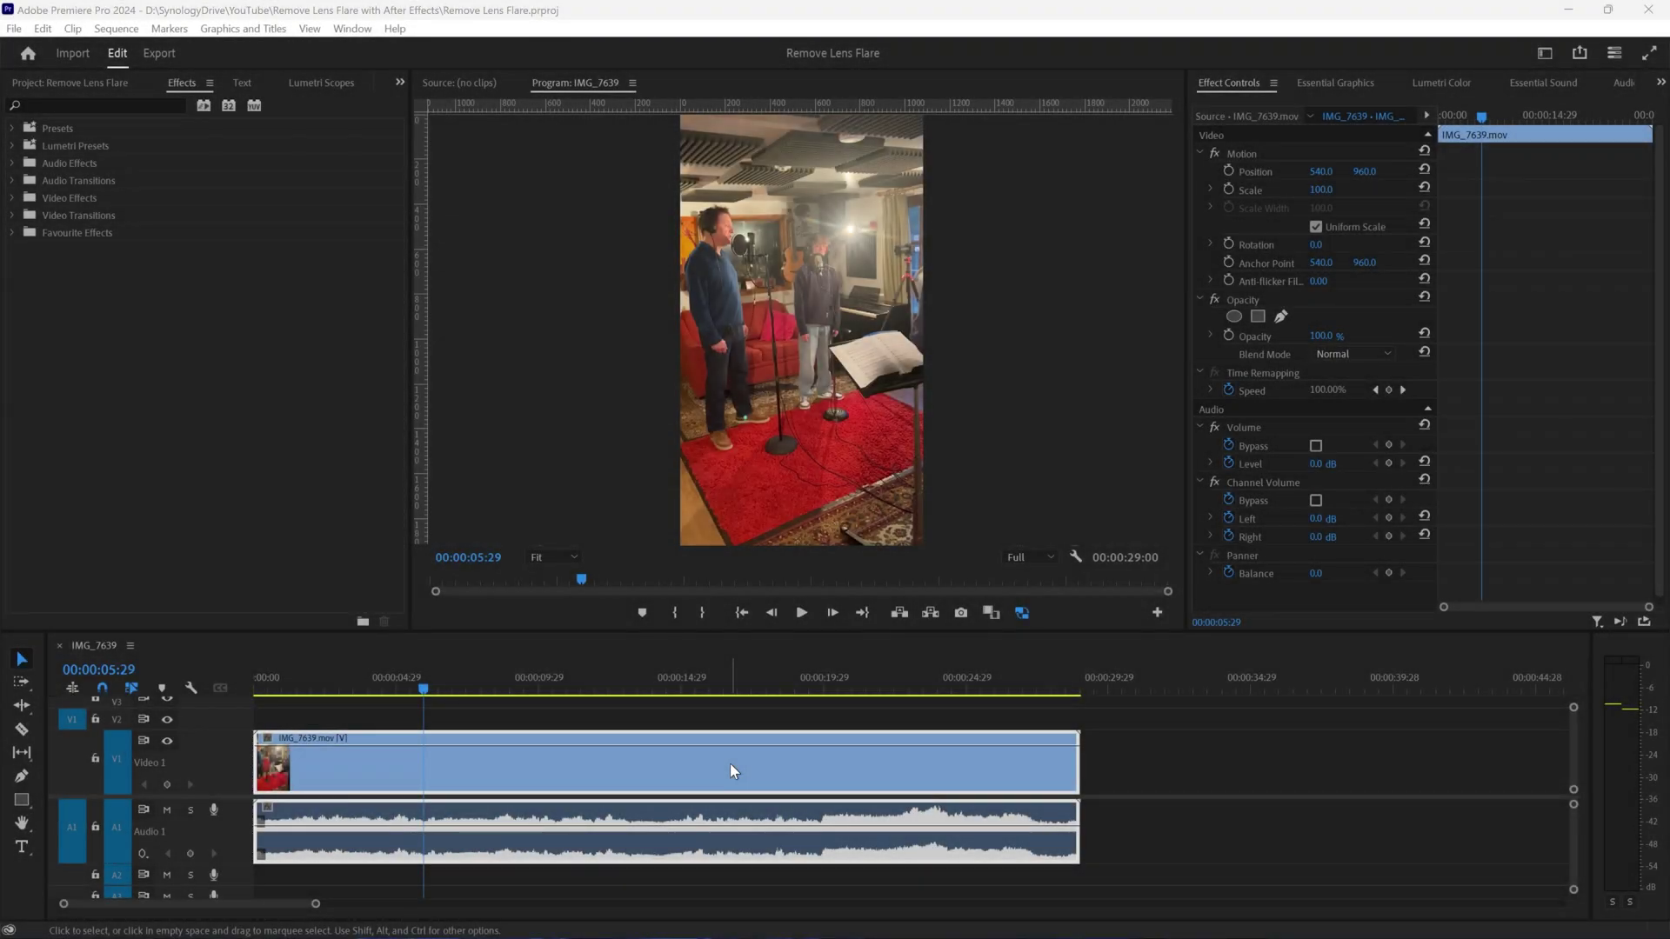
# Replace the studio clip with an After Effects composition using its right-click menu
pyautogui.rightClick(728, 764)
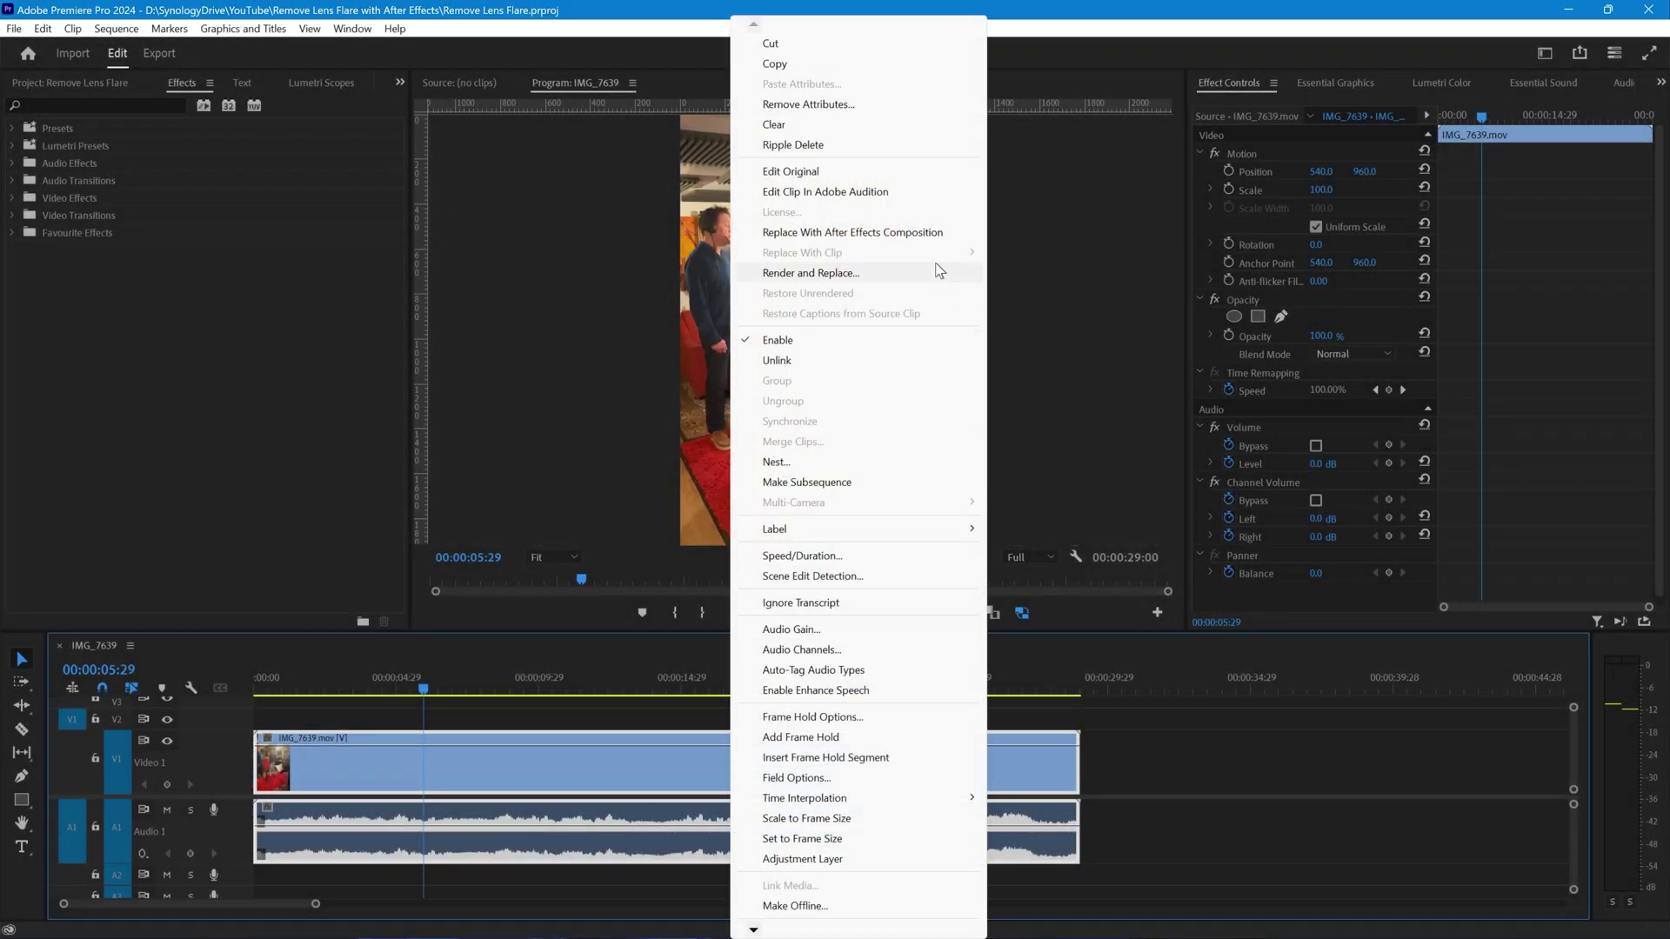
pyautogui.click(892, 231)
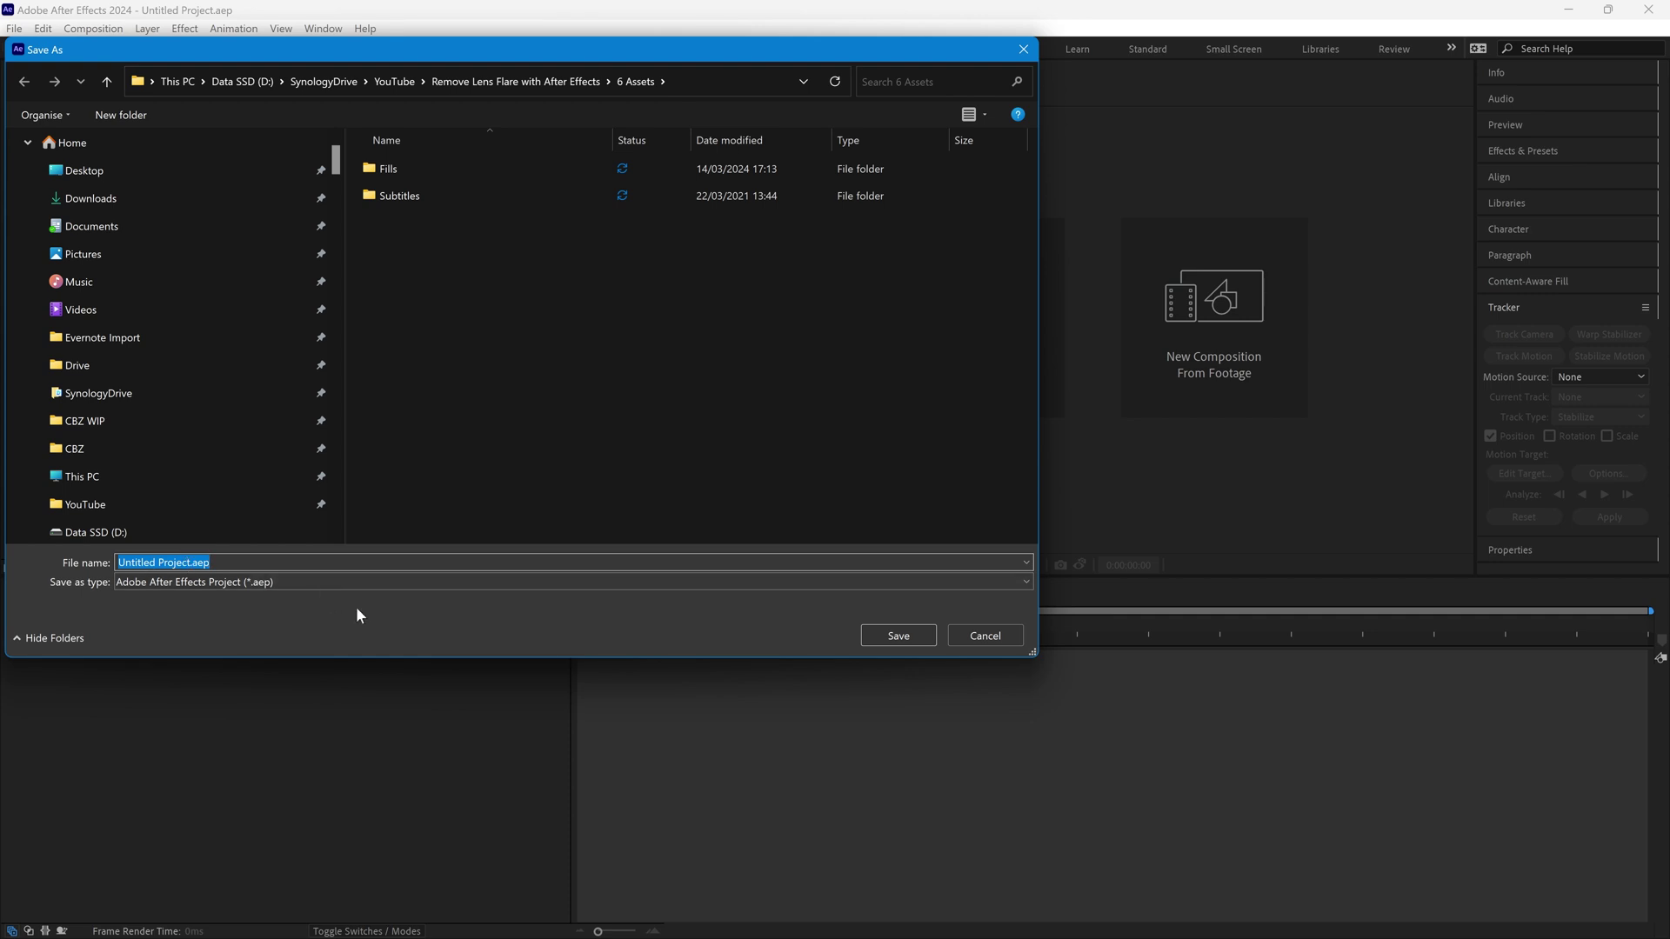
# Save the project as Untitled Project.aep, then fit the frame and scrub to find the flare
pyautogui.click(901, 634)
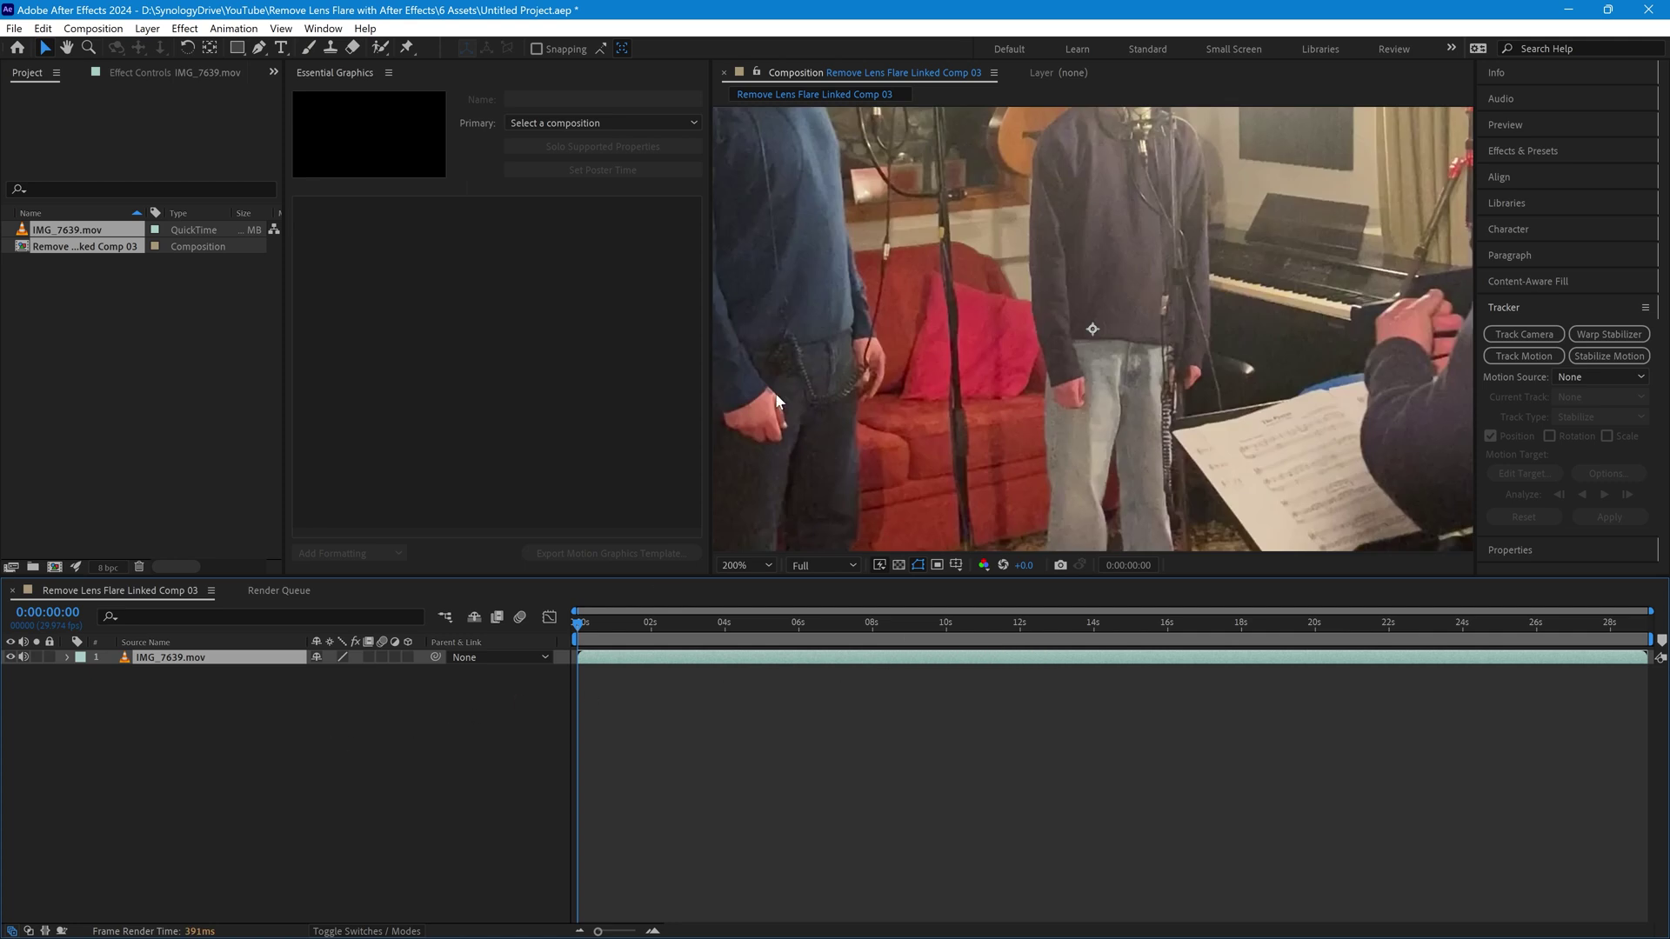
pyautogui.click(729, 565)
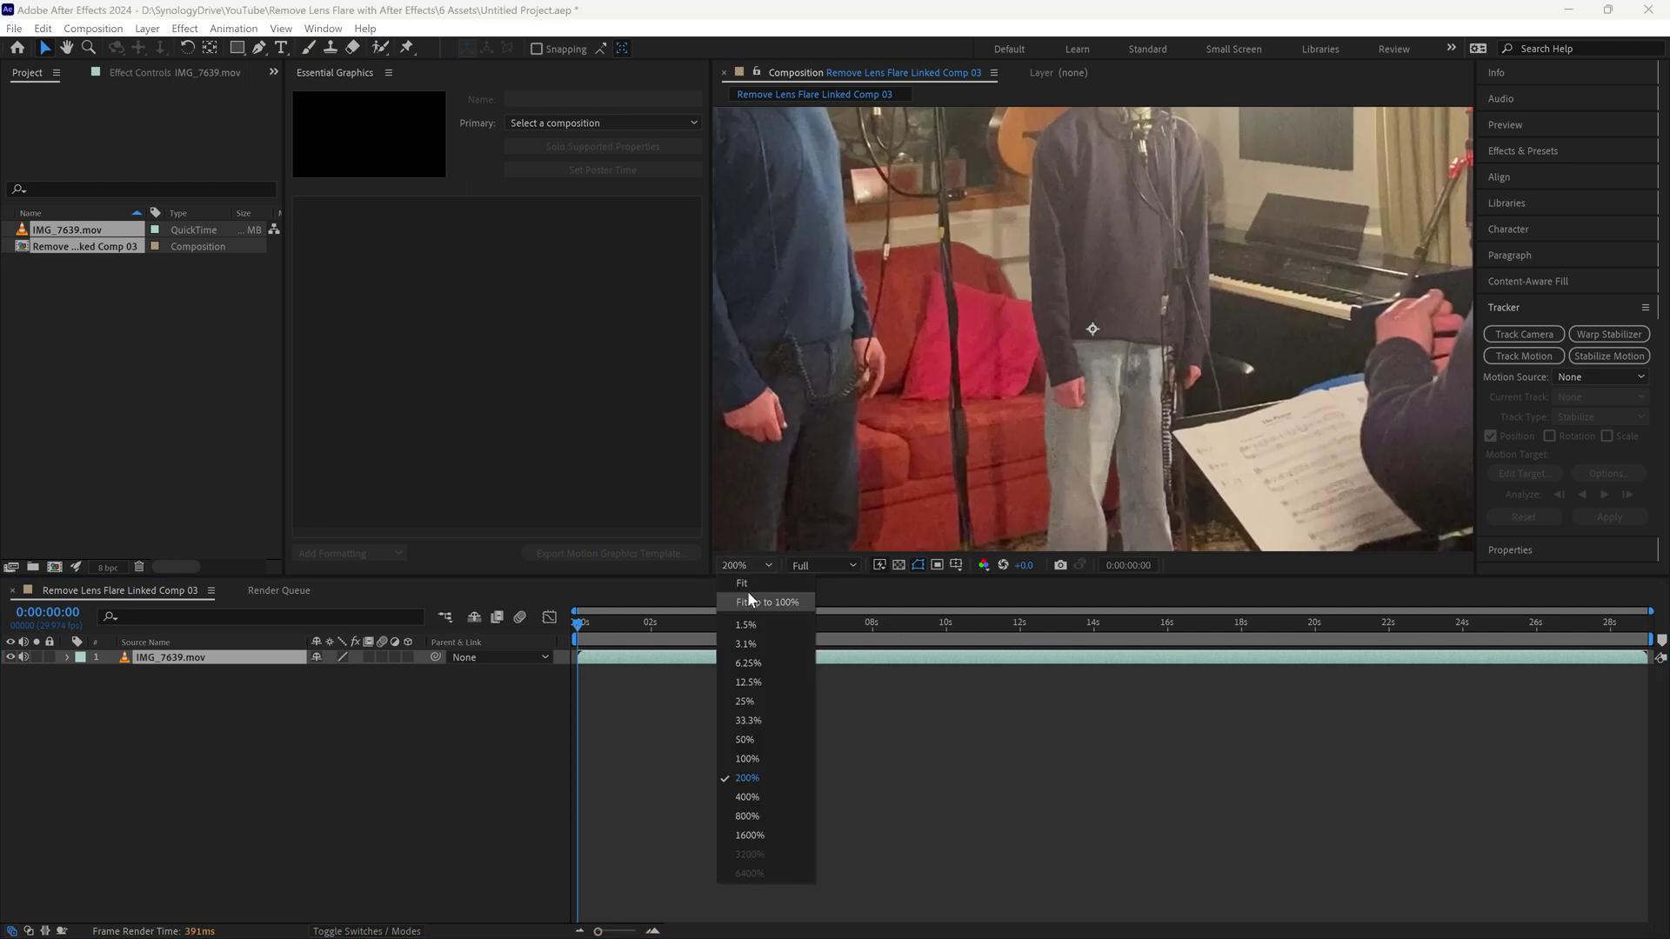
pyautogui.click(748, 582)
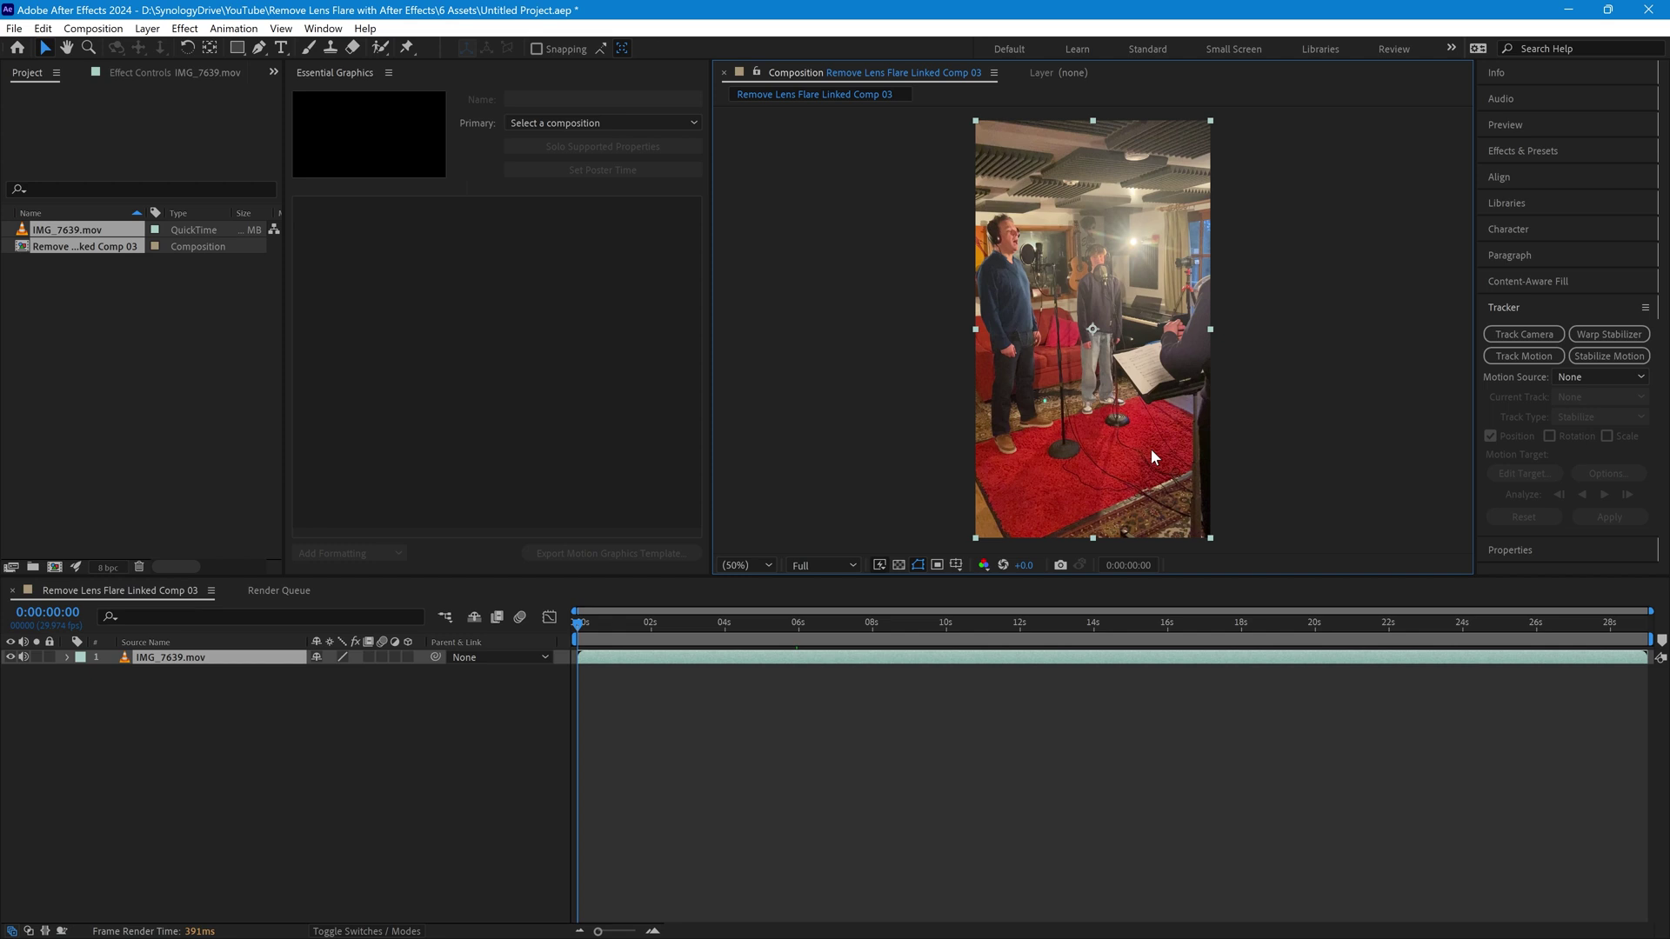
pyautogui.moveTo(574, 630); pyautogui.dragTo(532, 629)
# Zoom the viewer to 200% and pan down to the green spot beside the feet
pyautogui.click(741, 565)
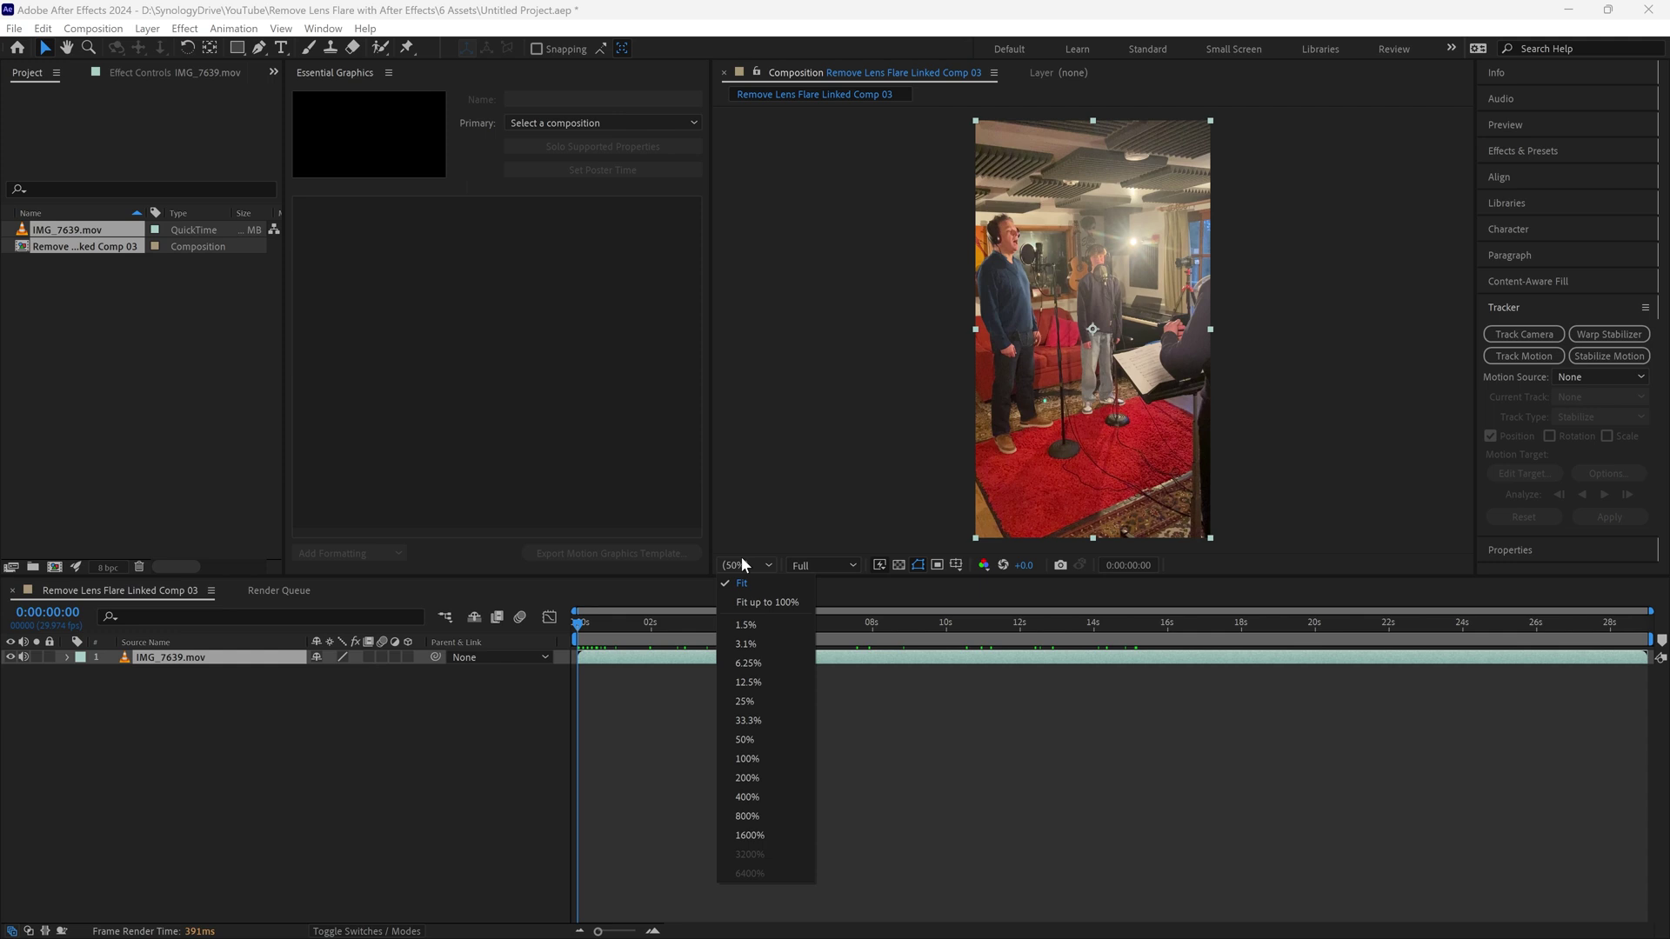
pyautogui.click(780, 778)
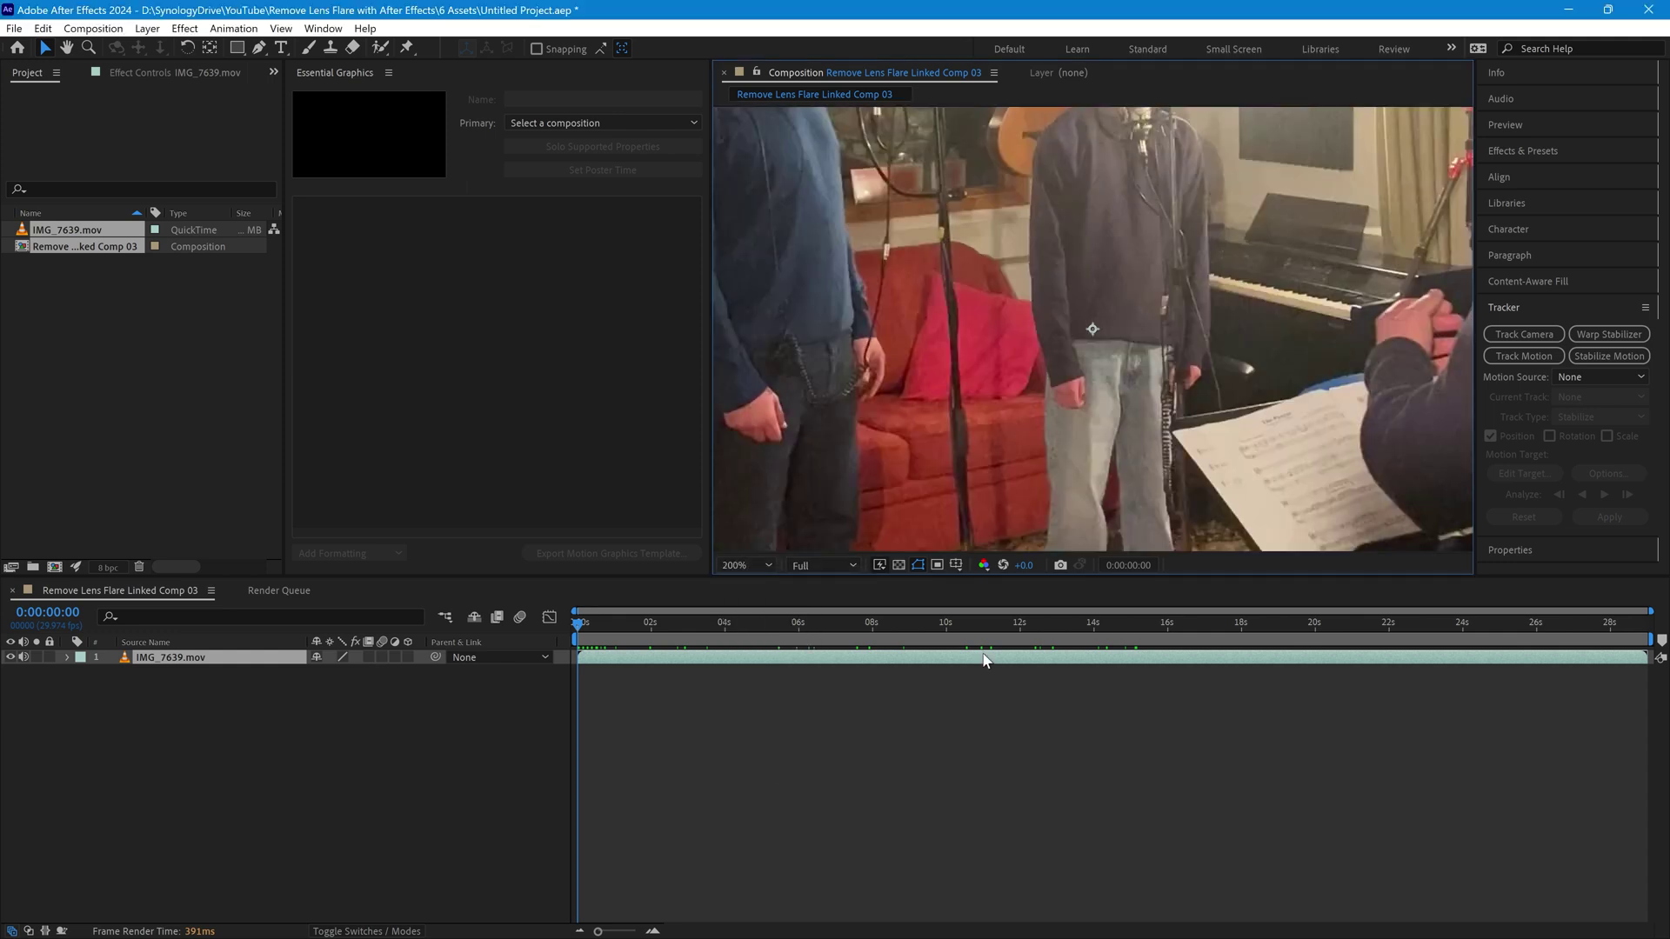
pyautogui.press('h')
pyautogui.moveTo(934, 451); pyautogui.dragTo(1011, 378)
pyautogui.press('v')
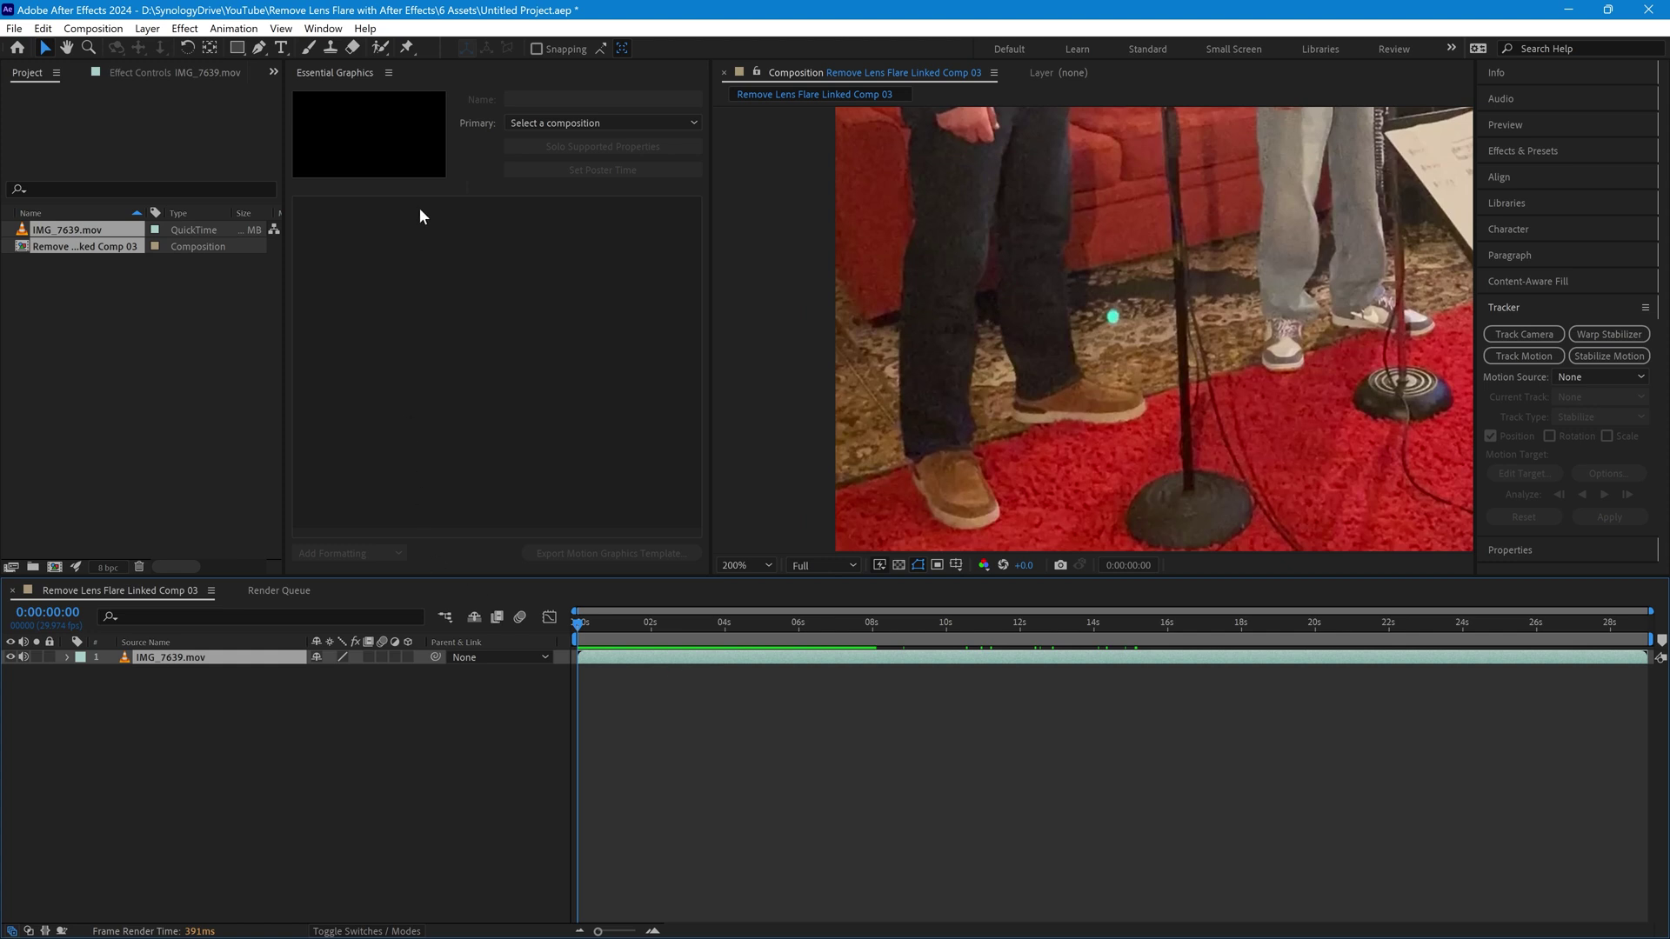
pyautogui.hotkey('ctrl', '`')
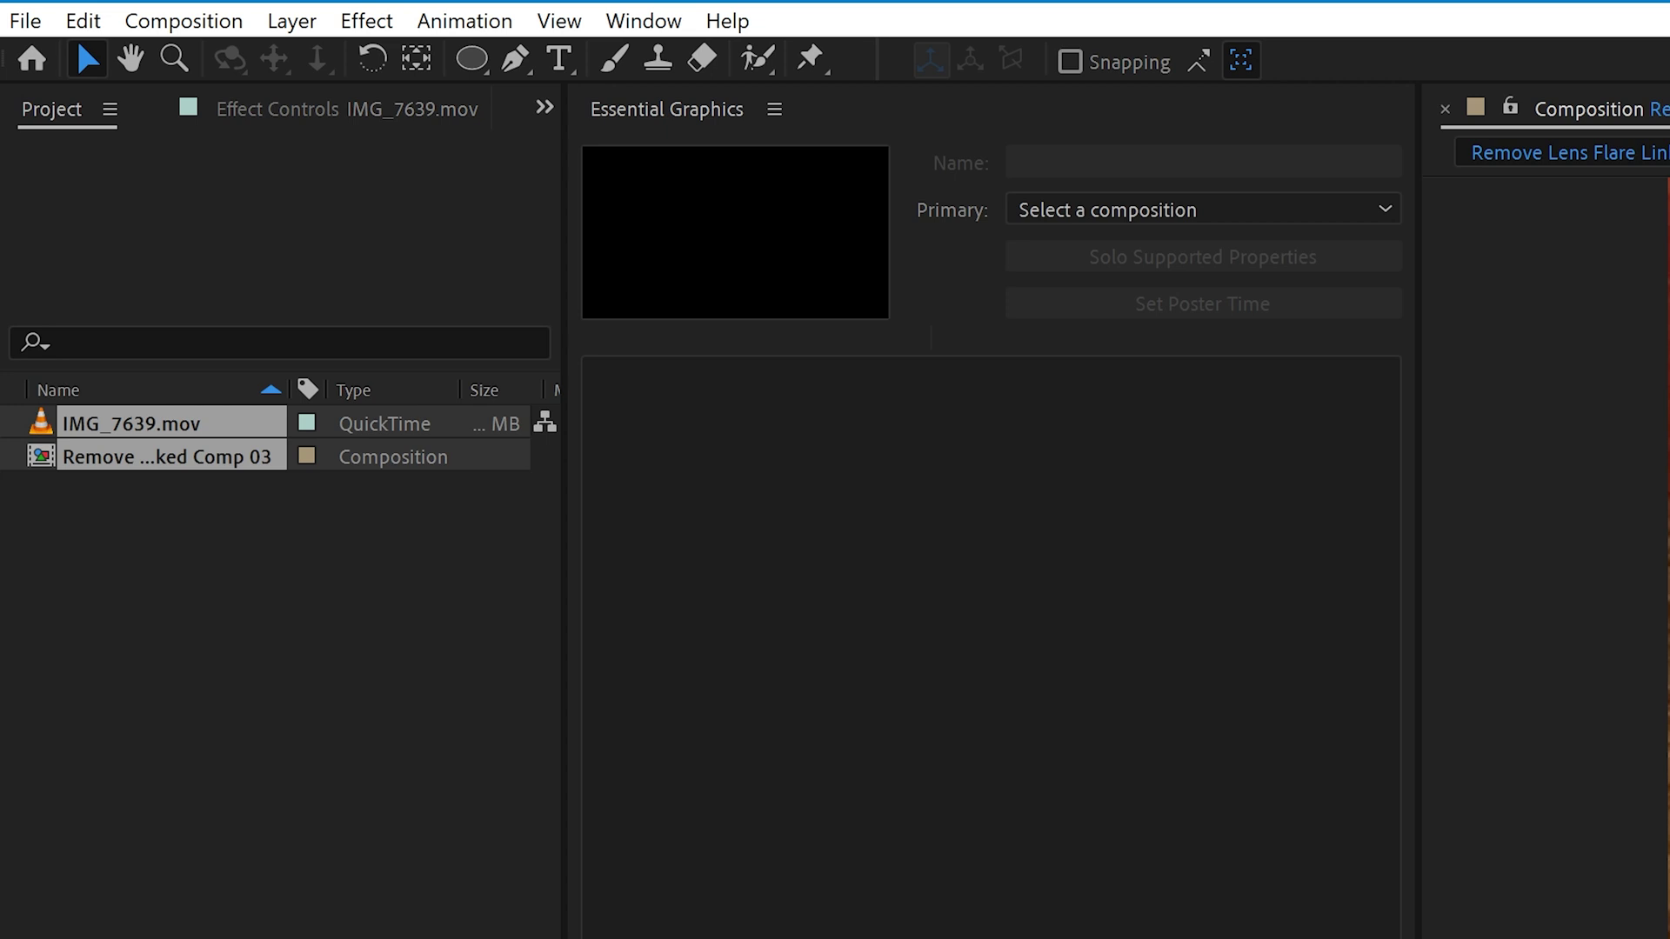
# Draw a small ellipse mask around the green flare spot on IMG_7639.mov
pyautogui.click(478, 61)
pyautogui.moveTo(481, 54); pyautogui.dragTo(608, 135)
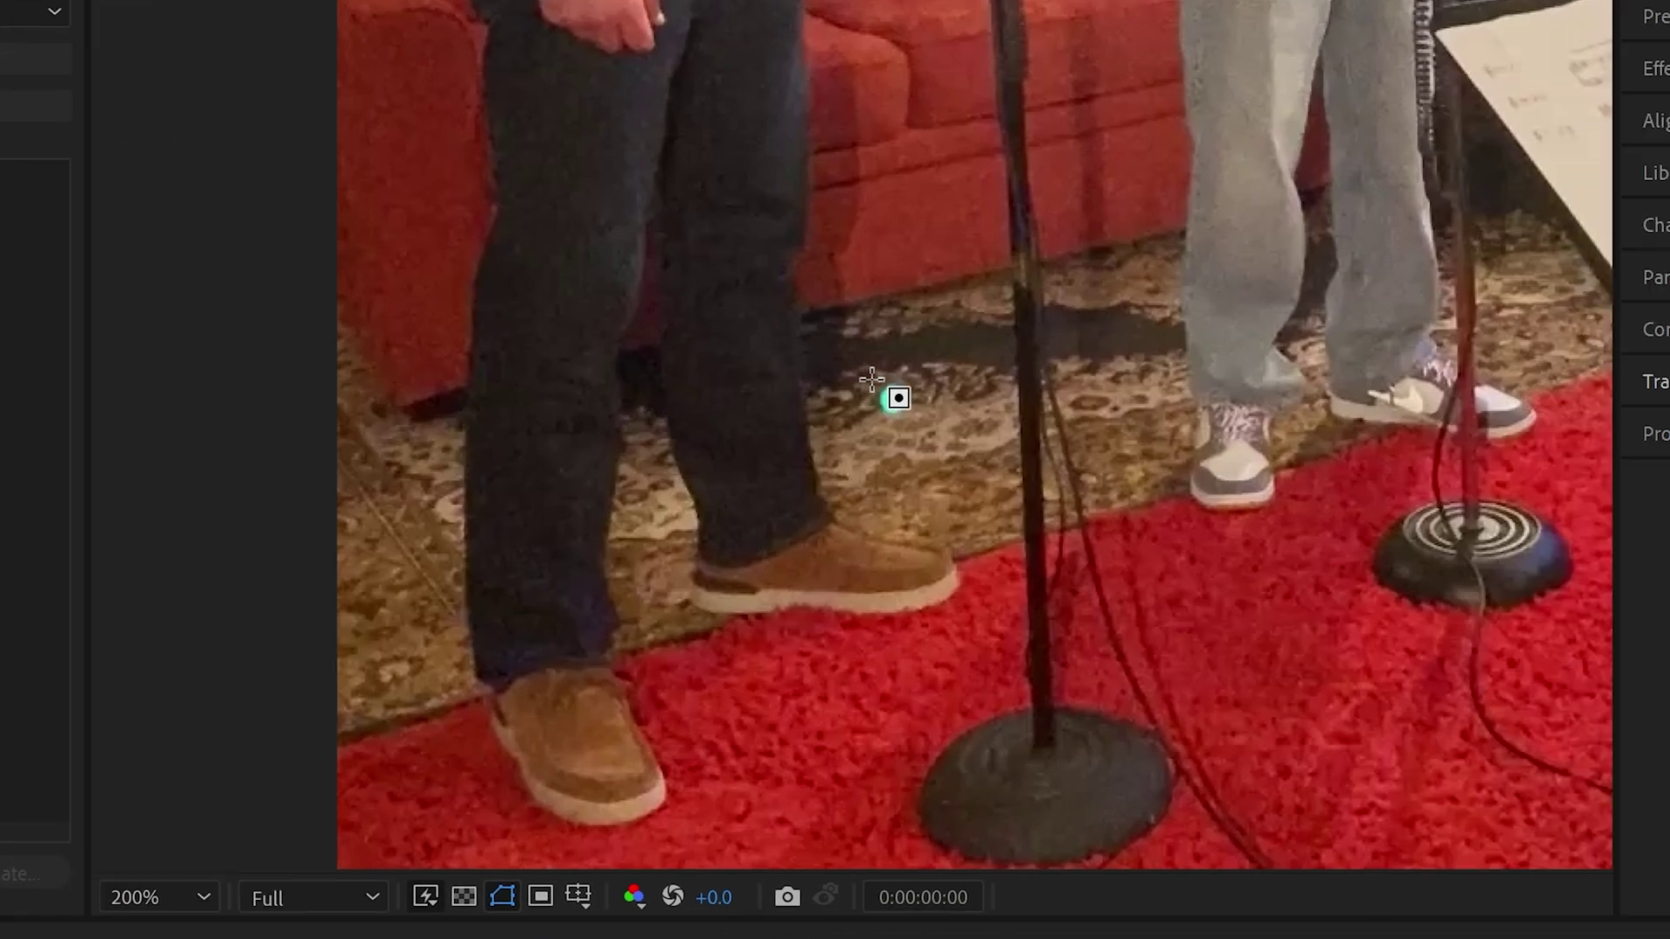
pyautogui.moveTo(870, 374); pyautogui.dragTo(915, 425)
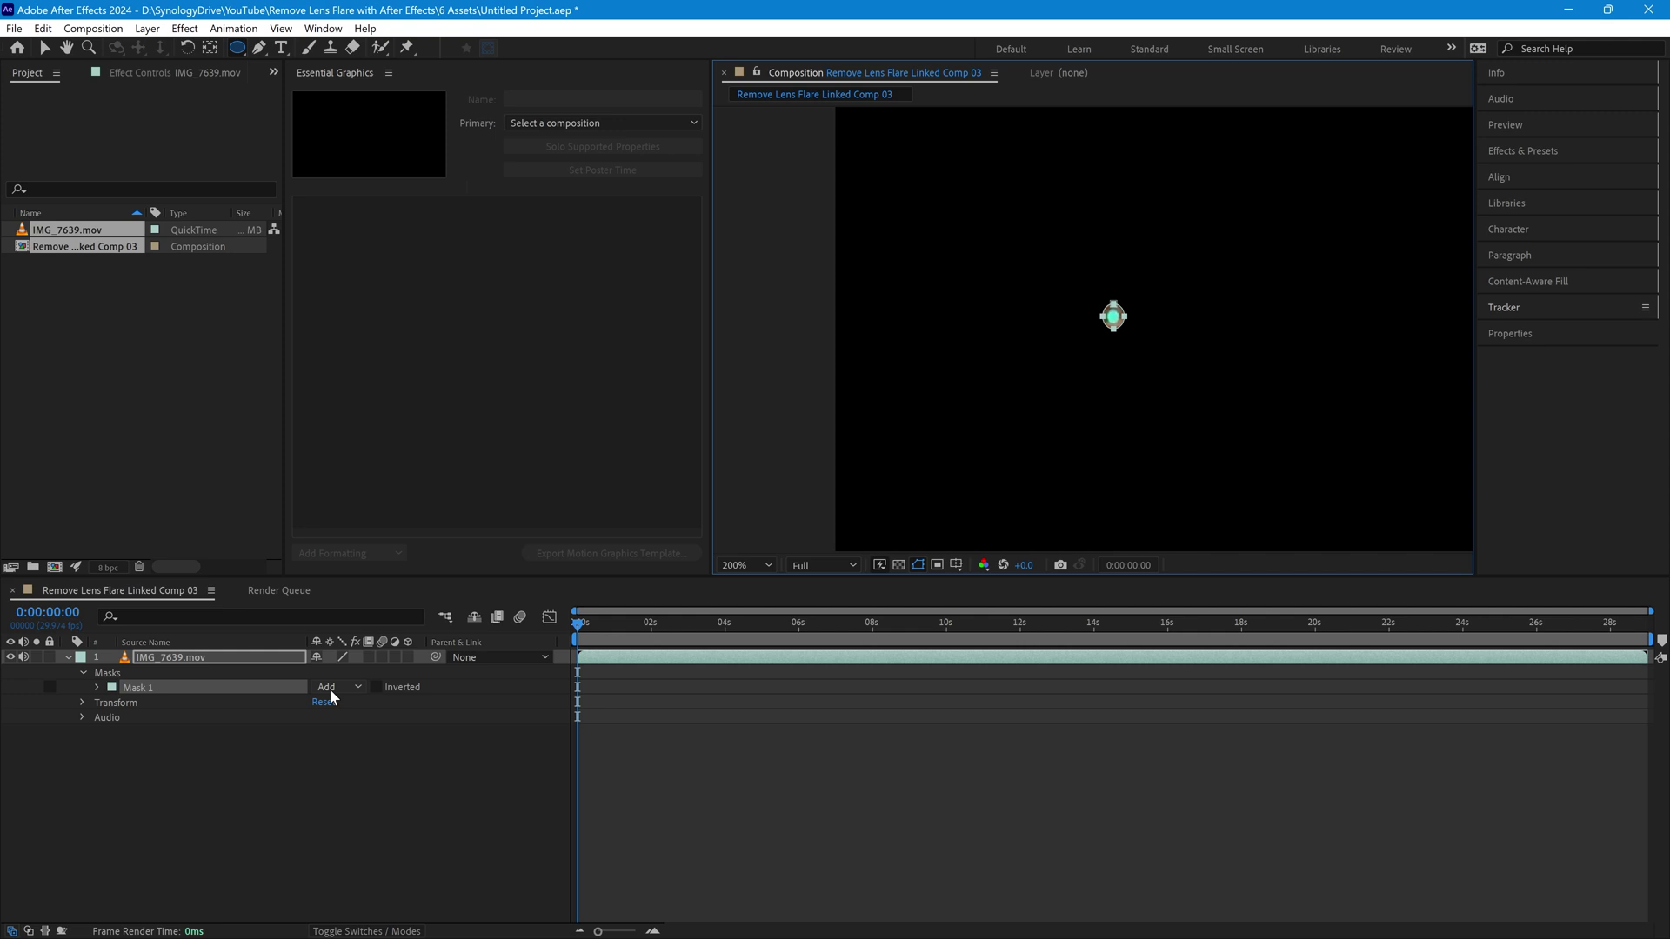
pyautogui.click(343, 687)
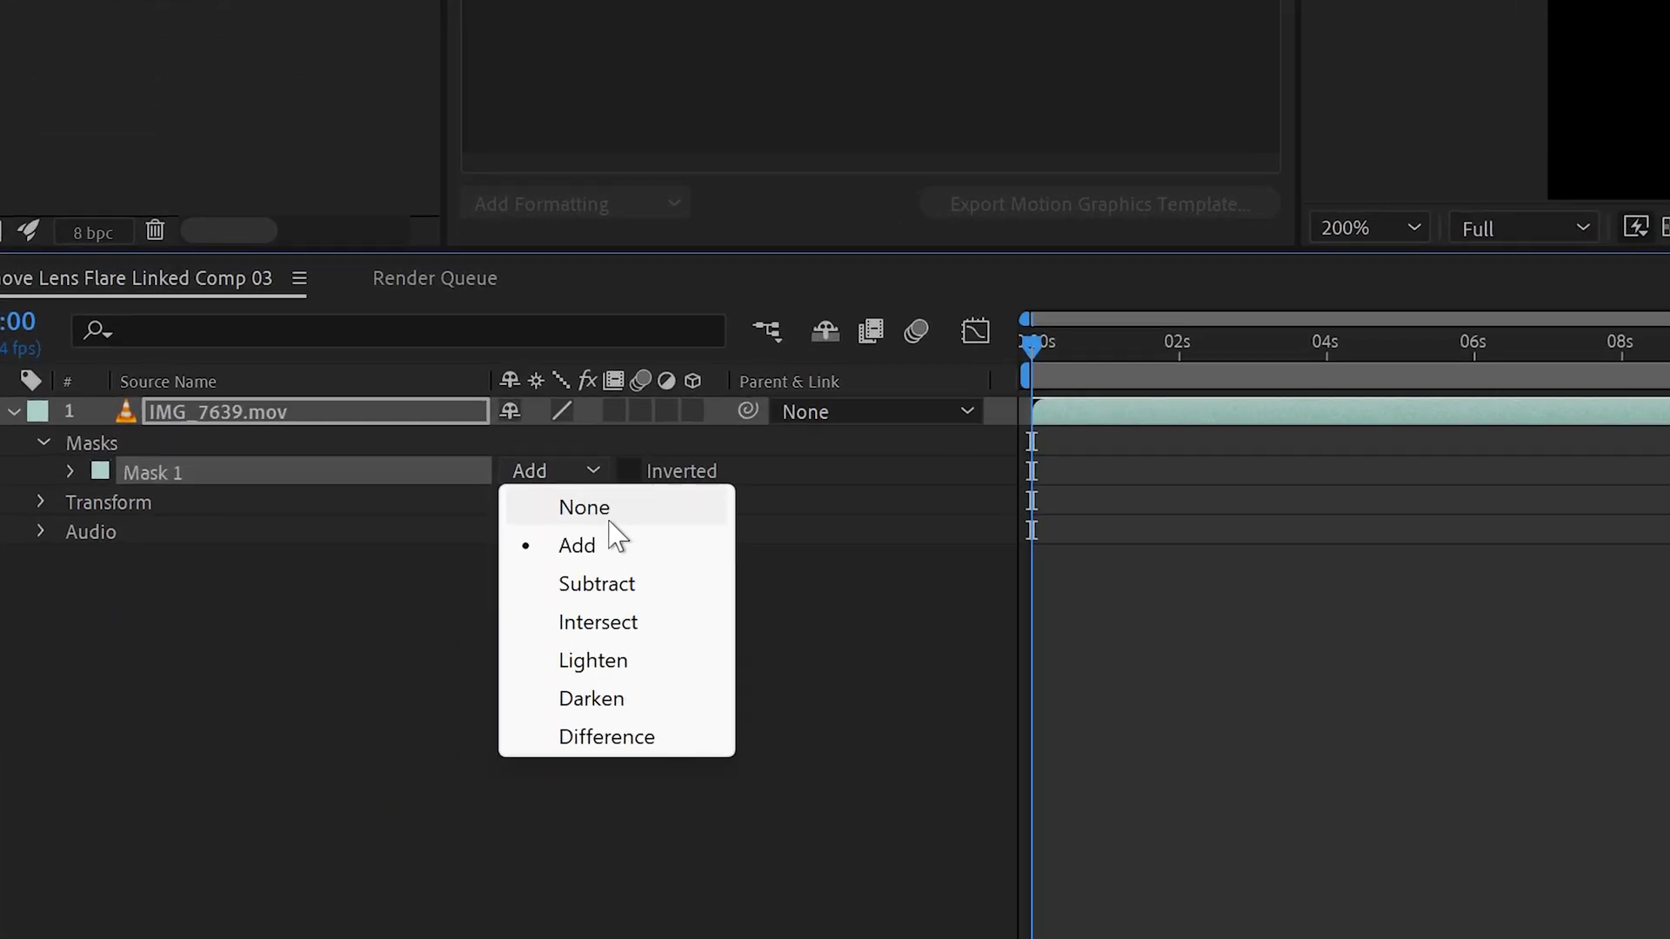
# Set Mask 1 to None, track it forward, then step back three frames to check
pyautogui.click(608, 512)
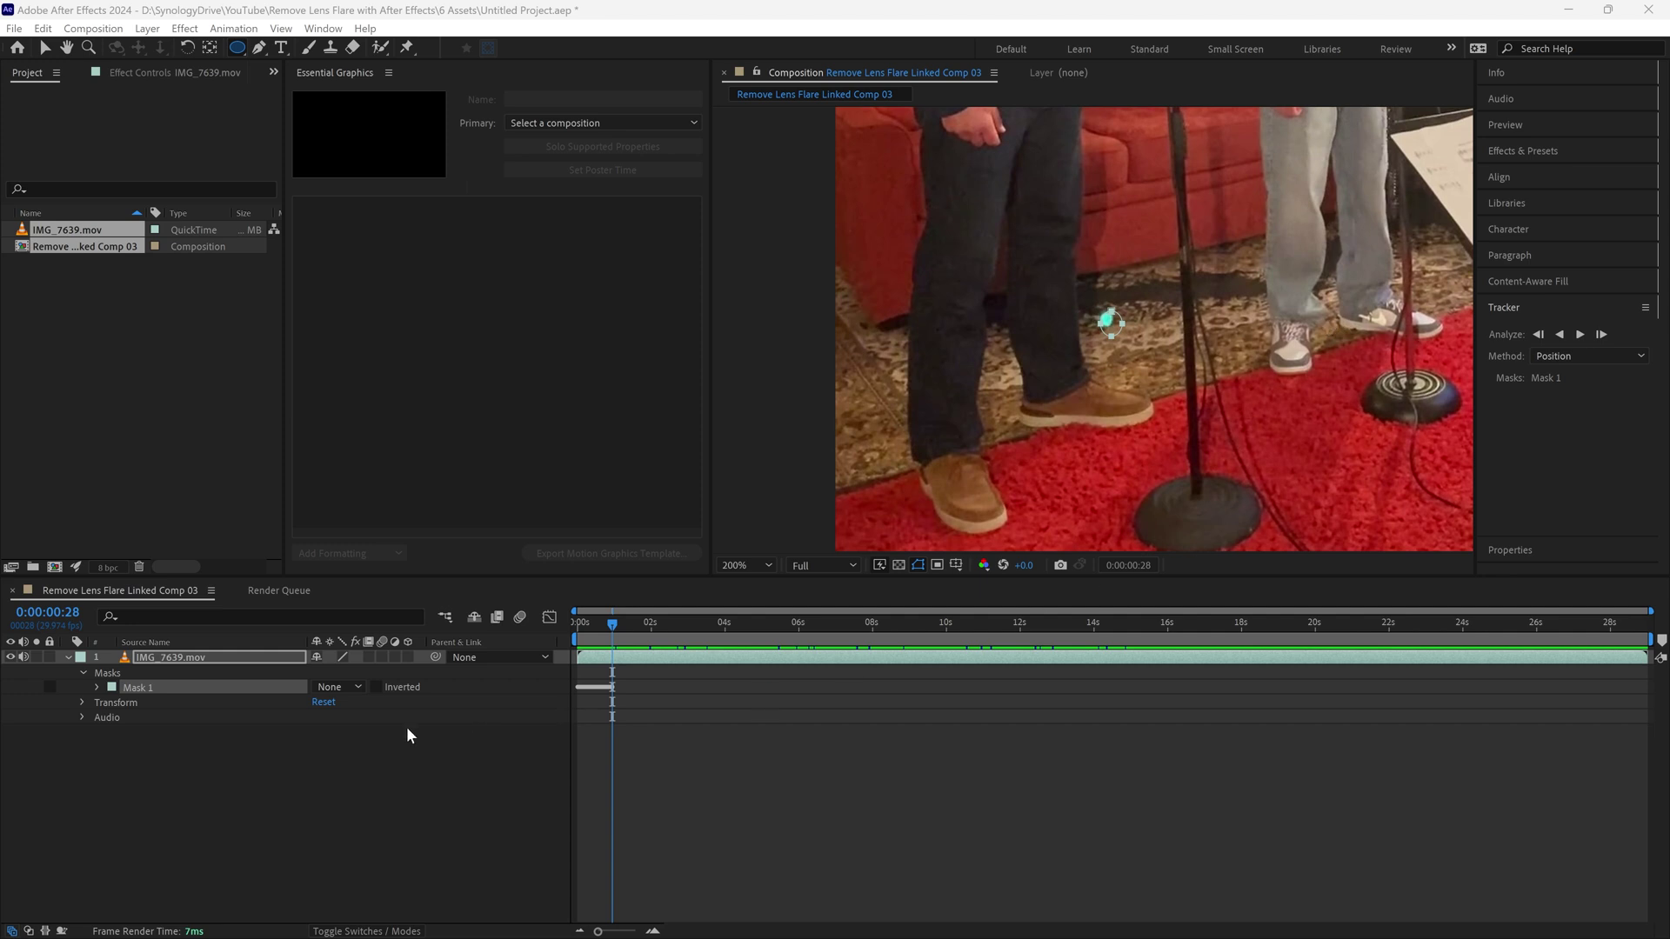
pyautogui.click(251, 686)
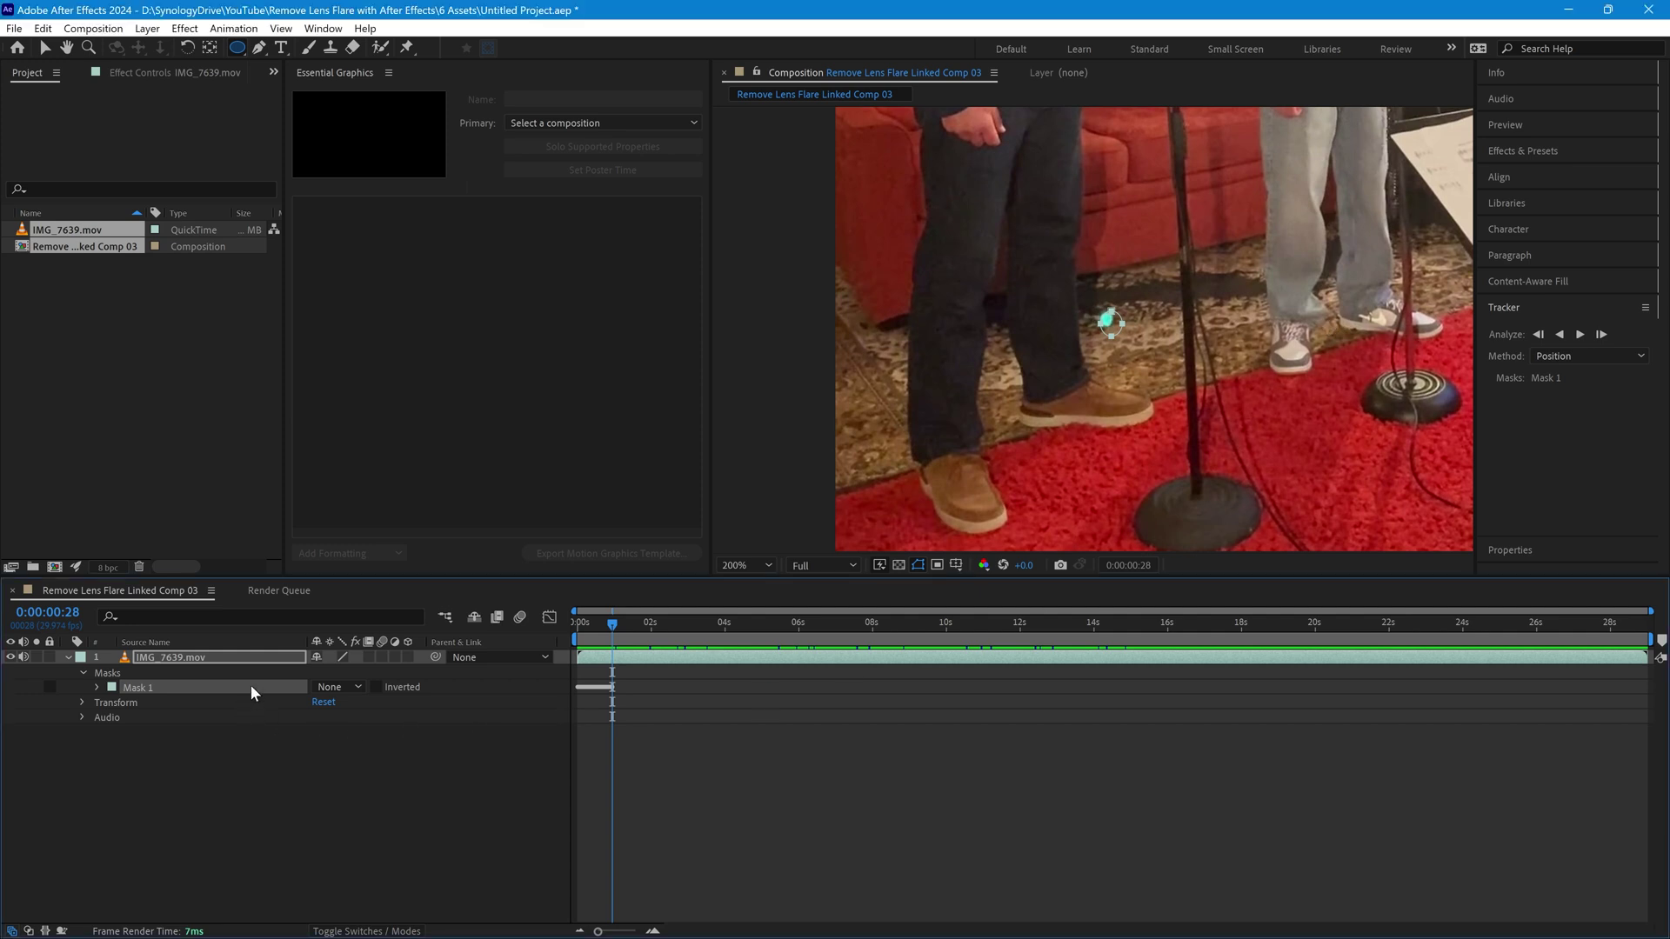
pyautogui.press('pageup')
pyautogui.press('pageup')
pyautogui.press('pageup')
pyautogui.press('pageup')
pyautogui.press('pageup')
pyautogui.press('pageup')
pyautogui.press('pageup')
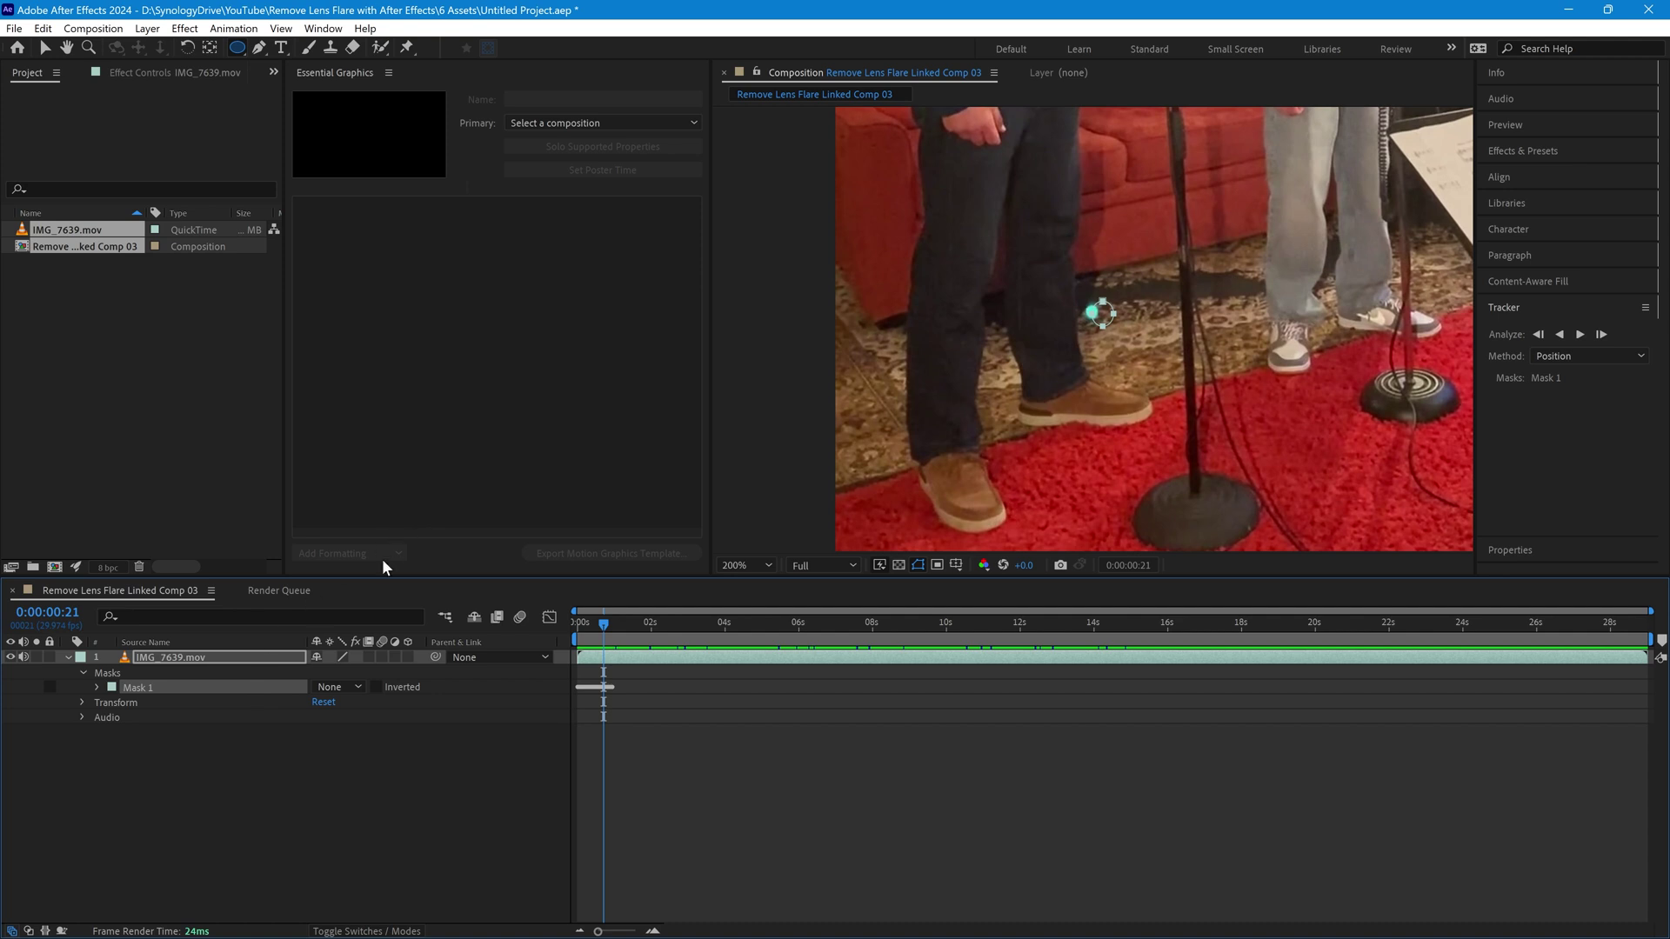
pyautogui.press('pageup')
pyautogui.press('pageup')
pyautogui.press('pageup')
pyautogui.press('pageup')
pyautogui.press('pageup')
pyautogui.press('pageup')
pyautogui.press('pageup')
pyautogui.press('pageup')
pyautogui.press('pageup')
pyautogui.press('pageup')
pyautogui.press('pageup')
pyautogui.press('pageup')
pyautogui.press('pageup')
pyautogui.press('pageup')
pyautogui.press('pageup')
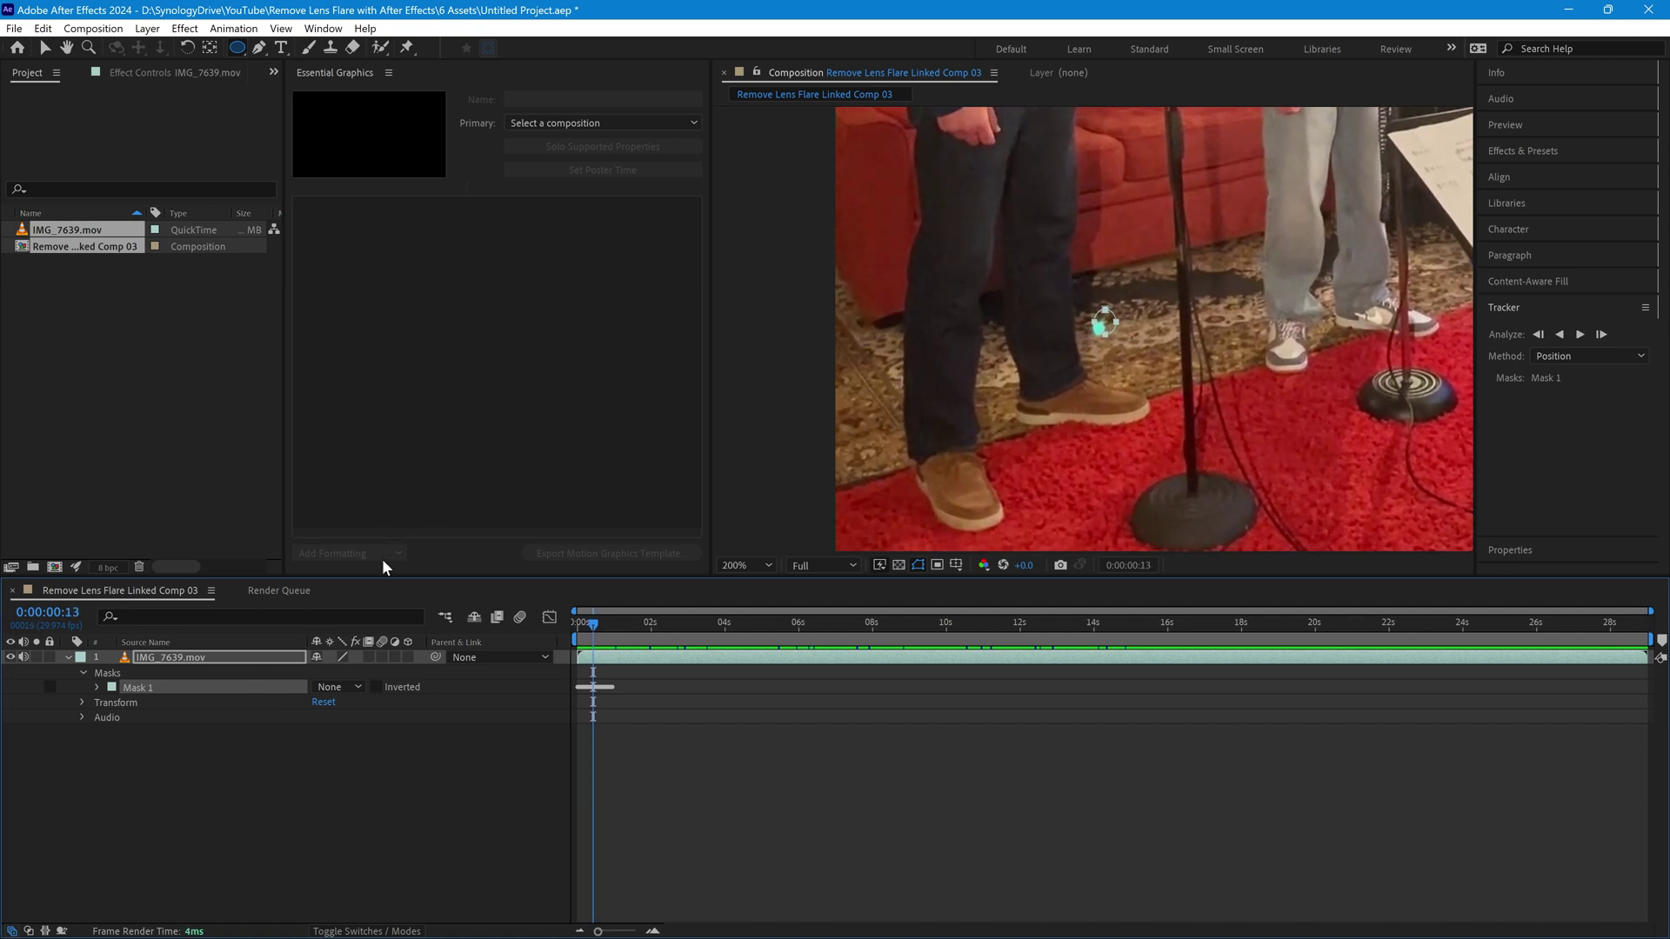
pyautogui.press('pageup')
pyautogui.press('pageup')
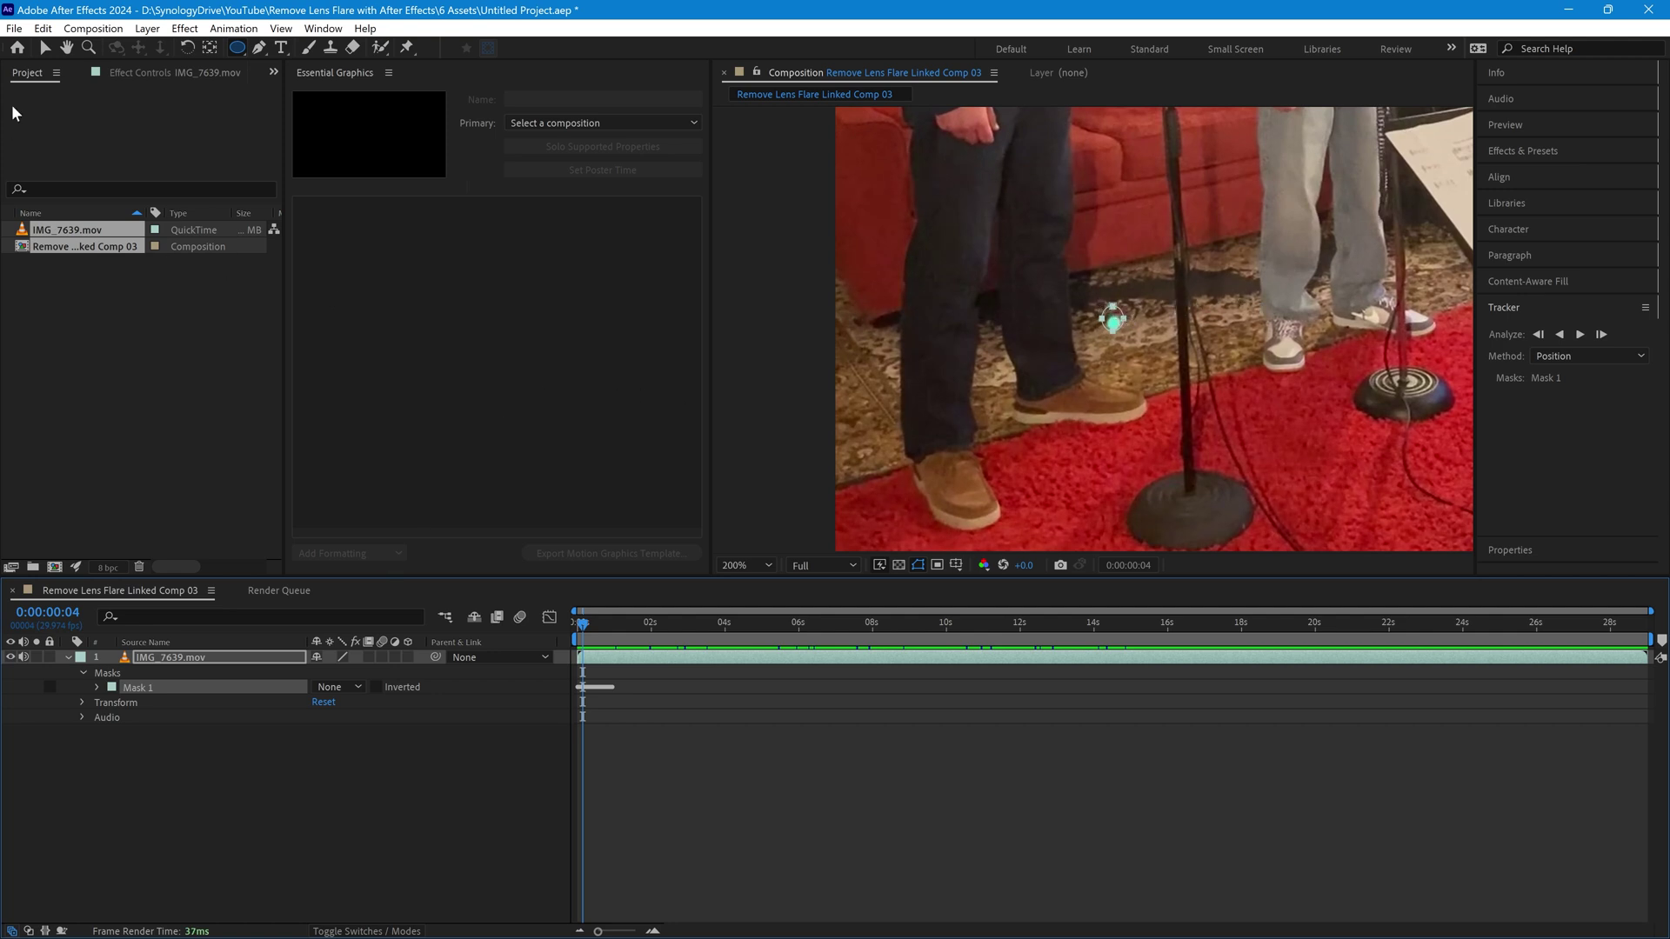
# Recentre the mask on the flare spot and track it forward, correcting its drift
pyautogui.click(46, 44)
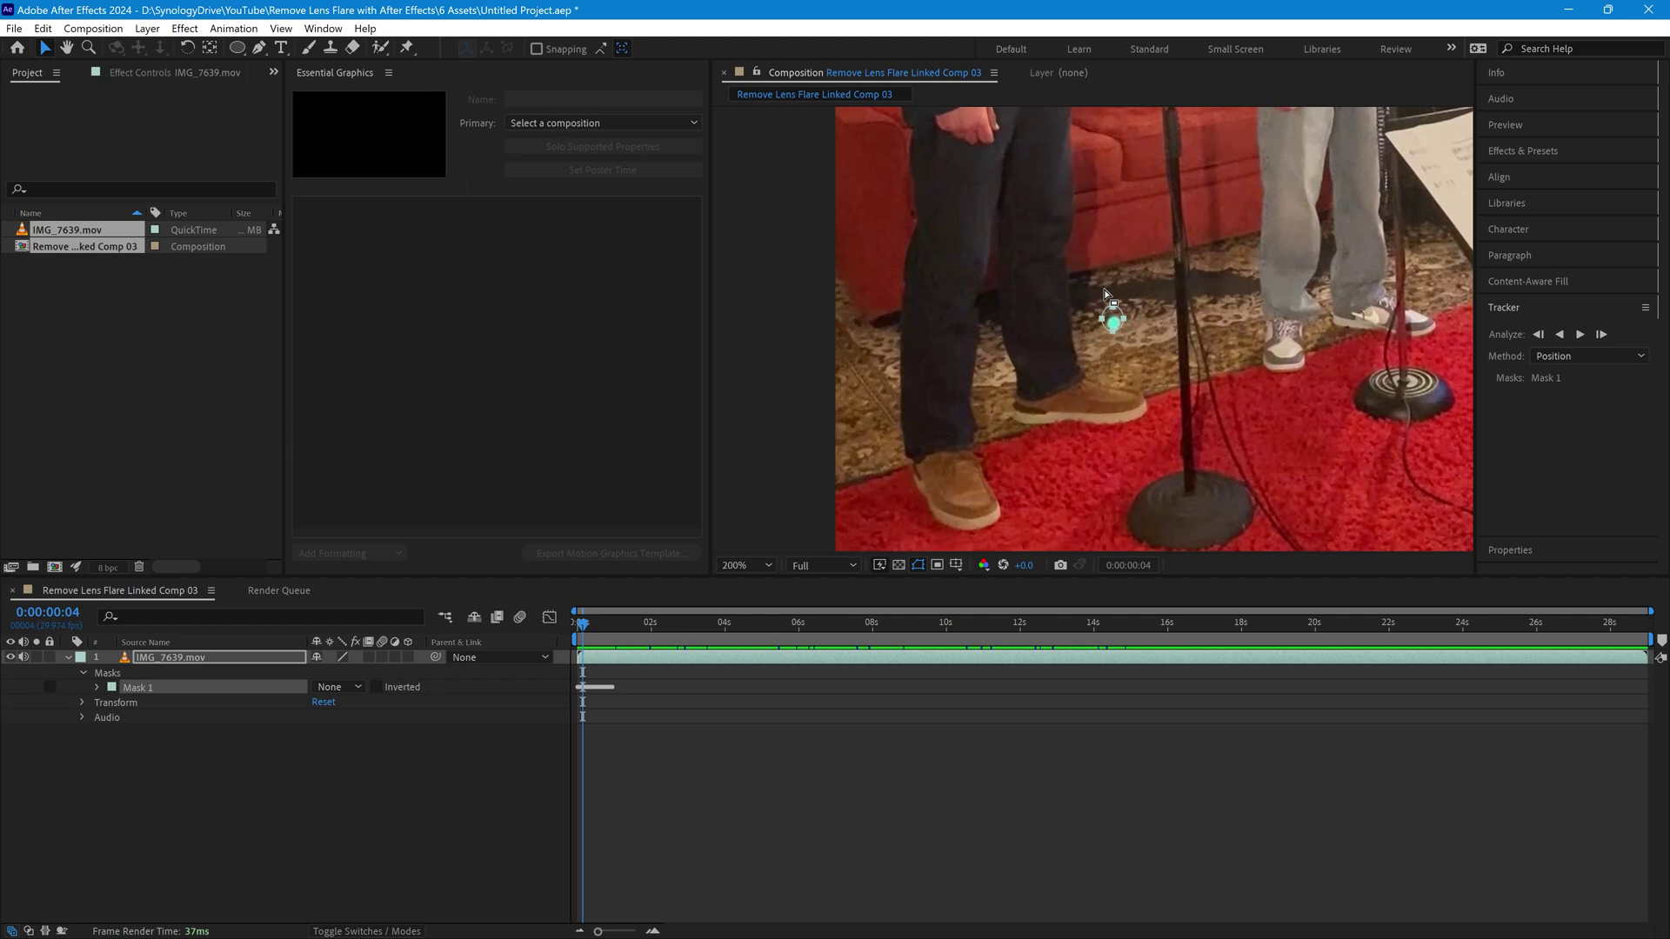
pyautogui.moveTo(1115, 307); pyautogui.dragTo(1118, 310)
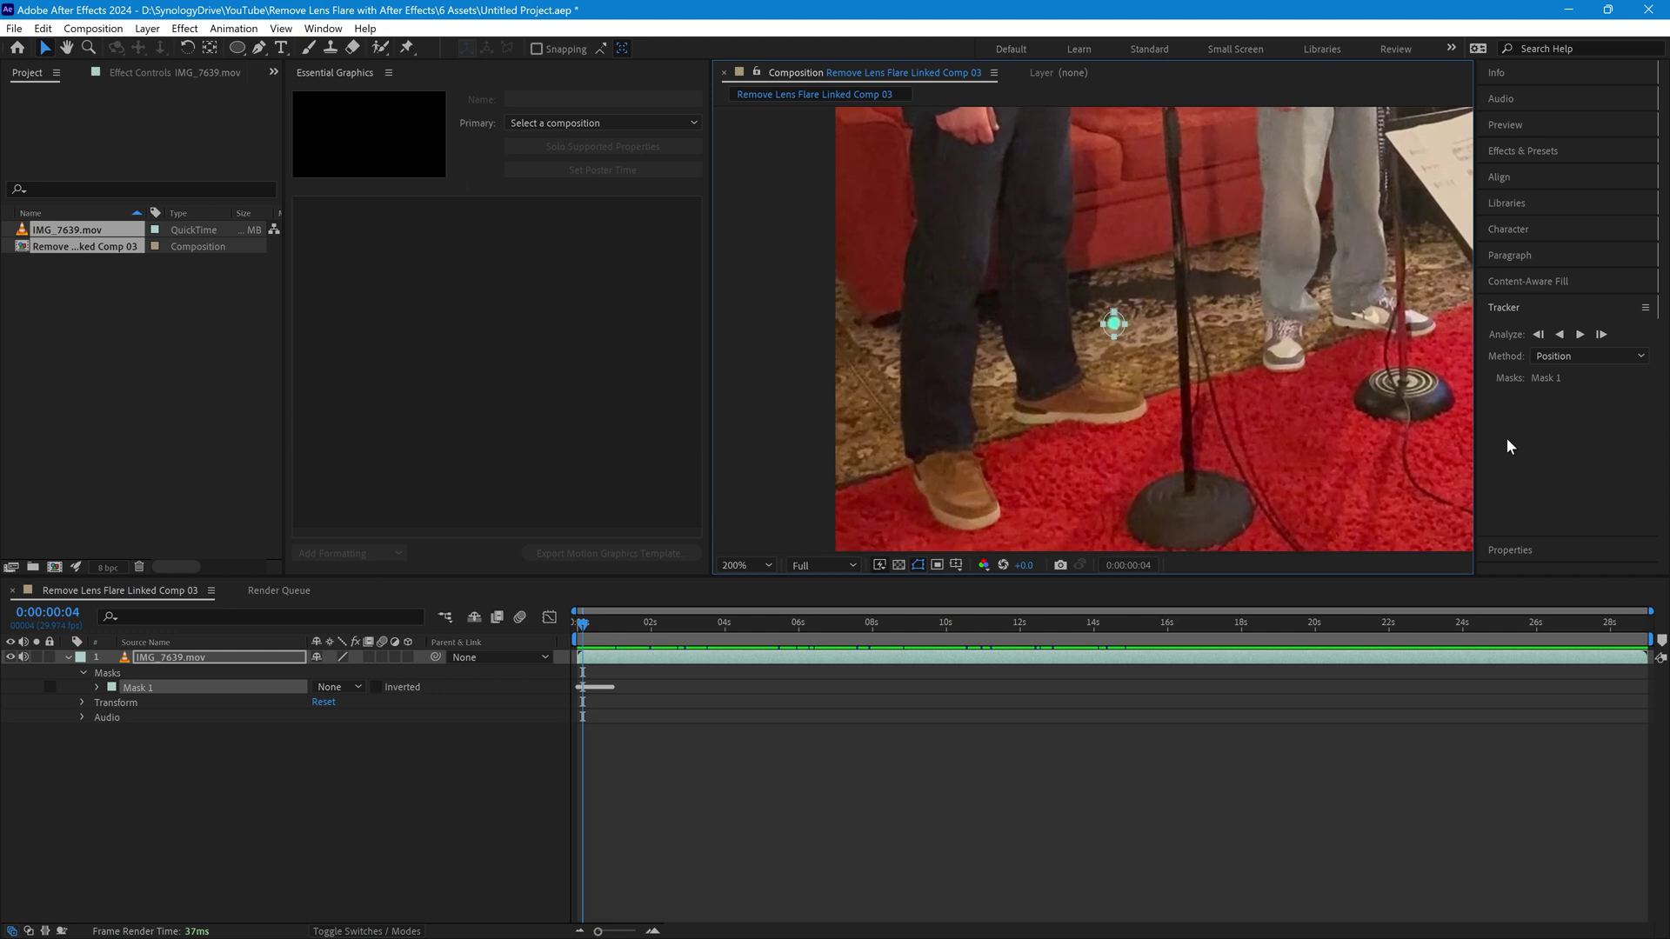
pyautogui.click(1581, 336)
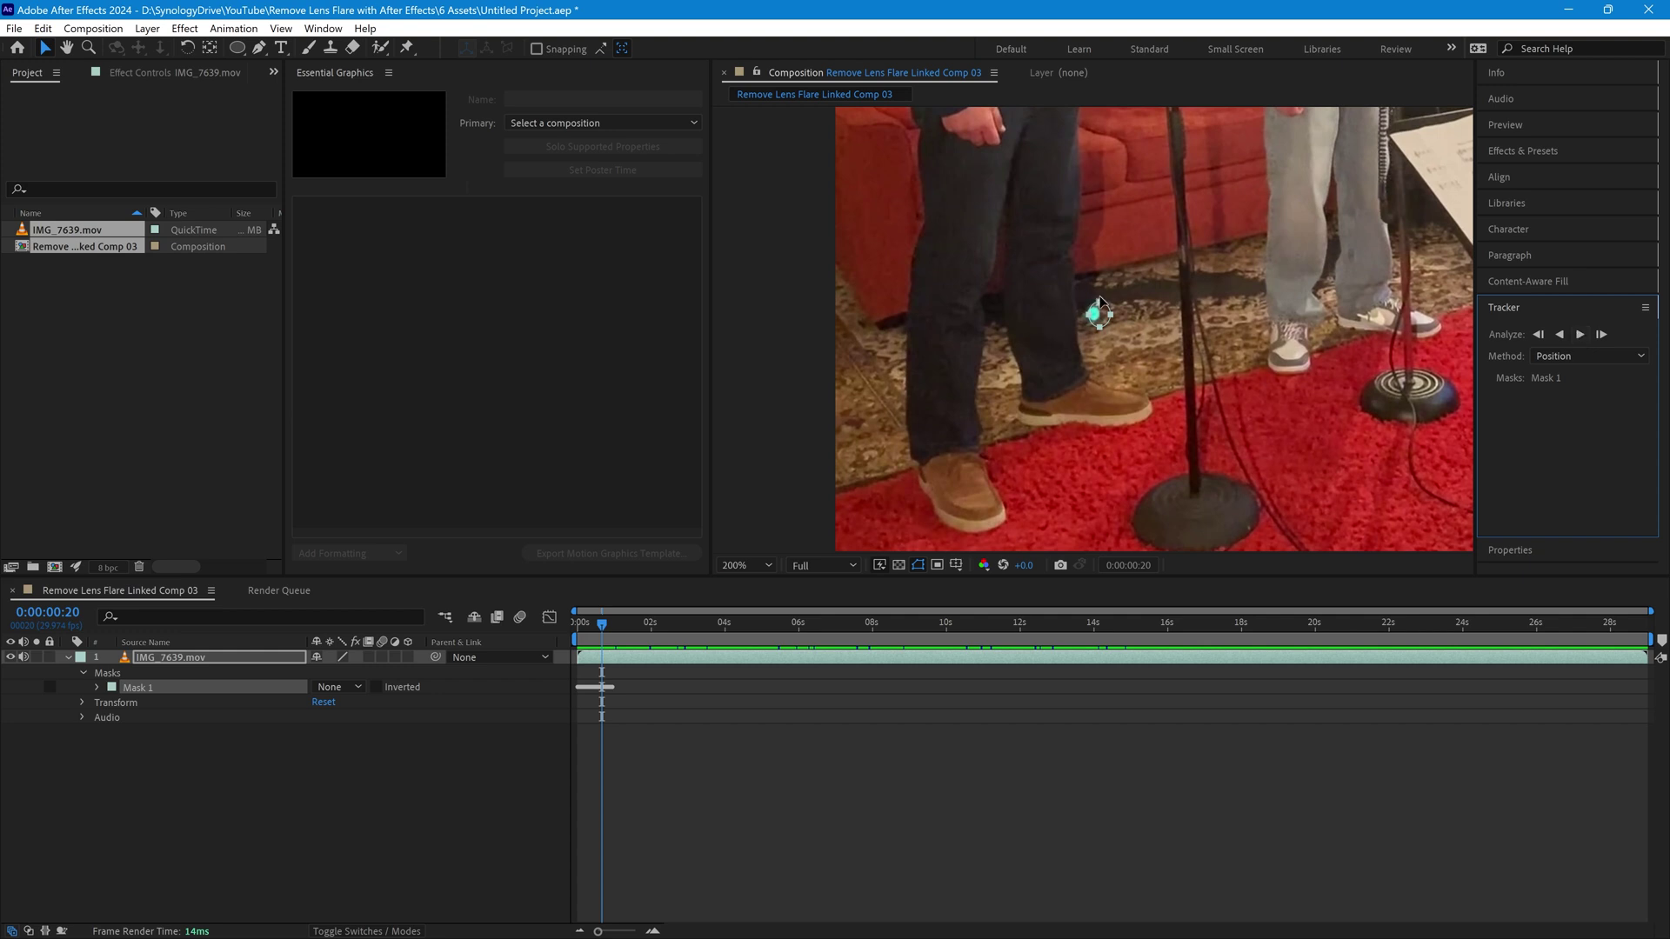
pyautogui.moveTo(1101, 307); pyautogui.dragTo(1095, 309)
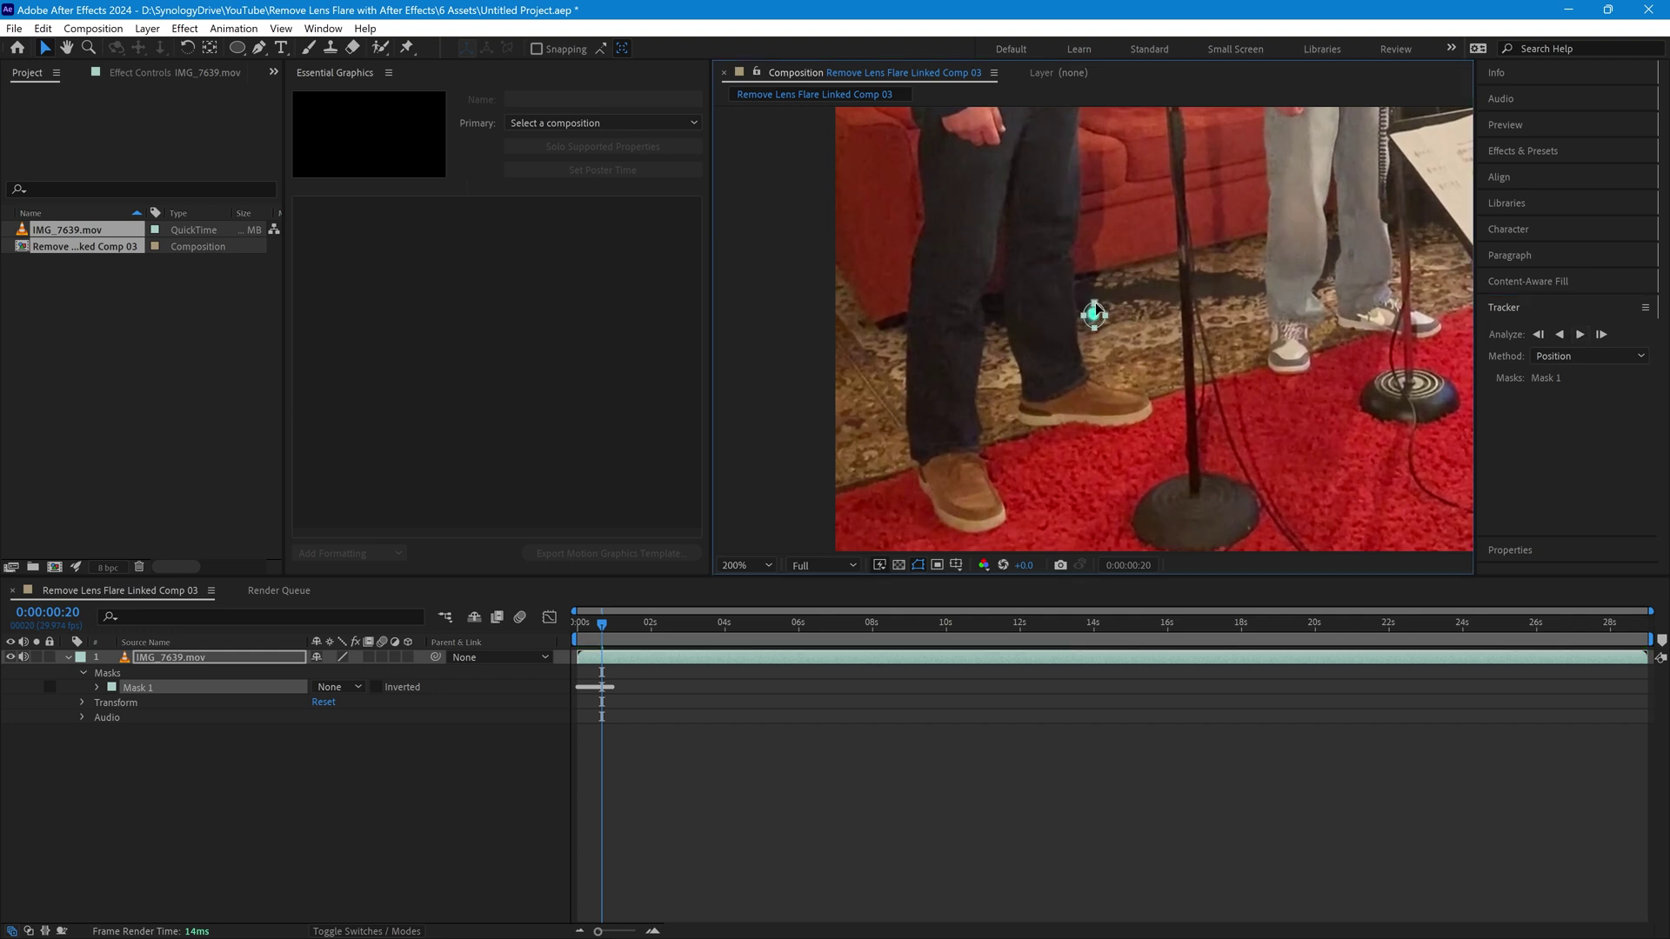
pyautogui.click(1580, 335)
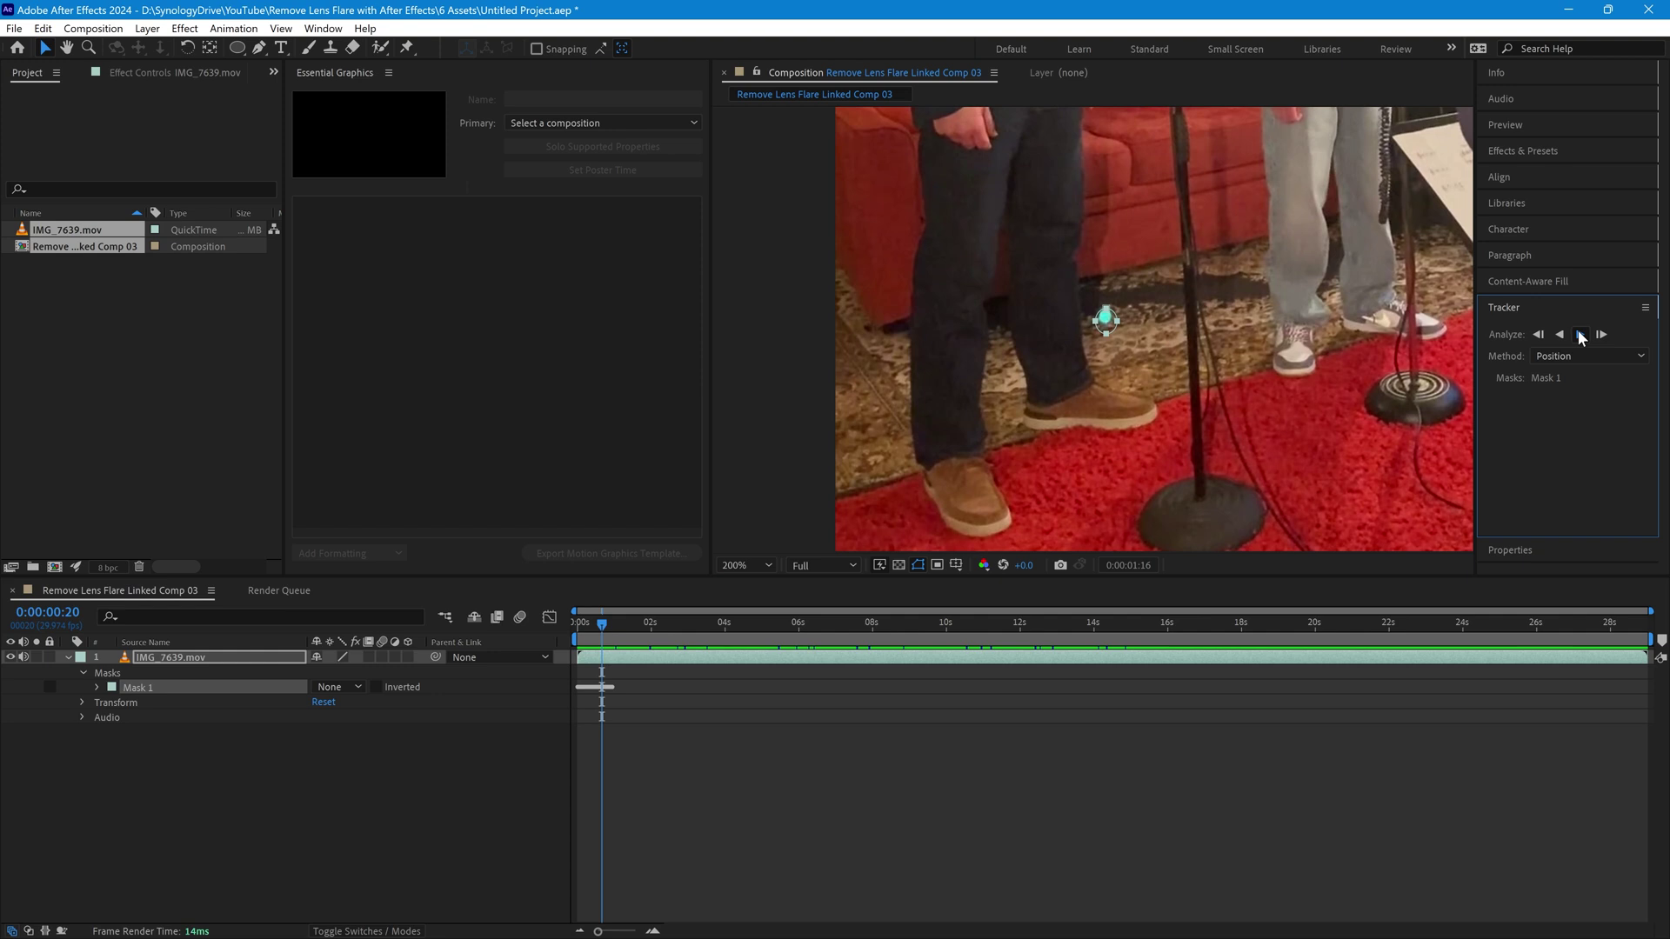
# Stop where the mask drifted, step back from 2:23, and track through the rest of the clip
pyautogui.click(1580, 336)
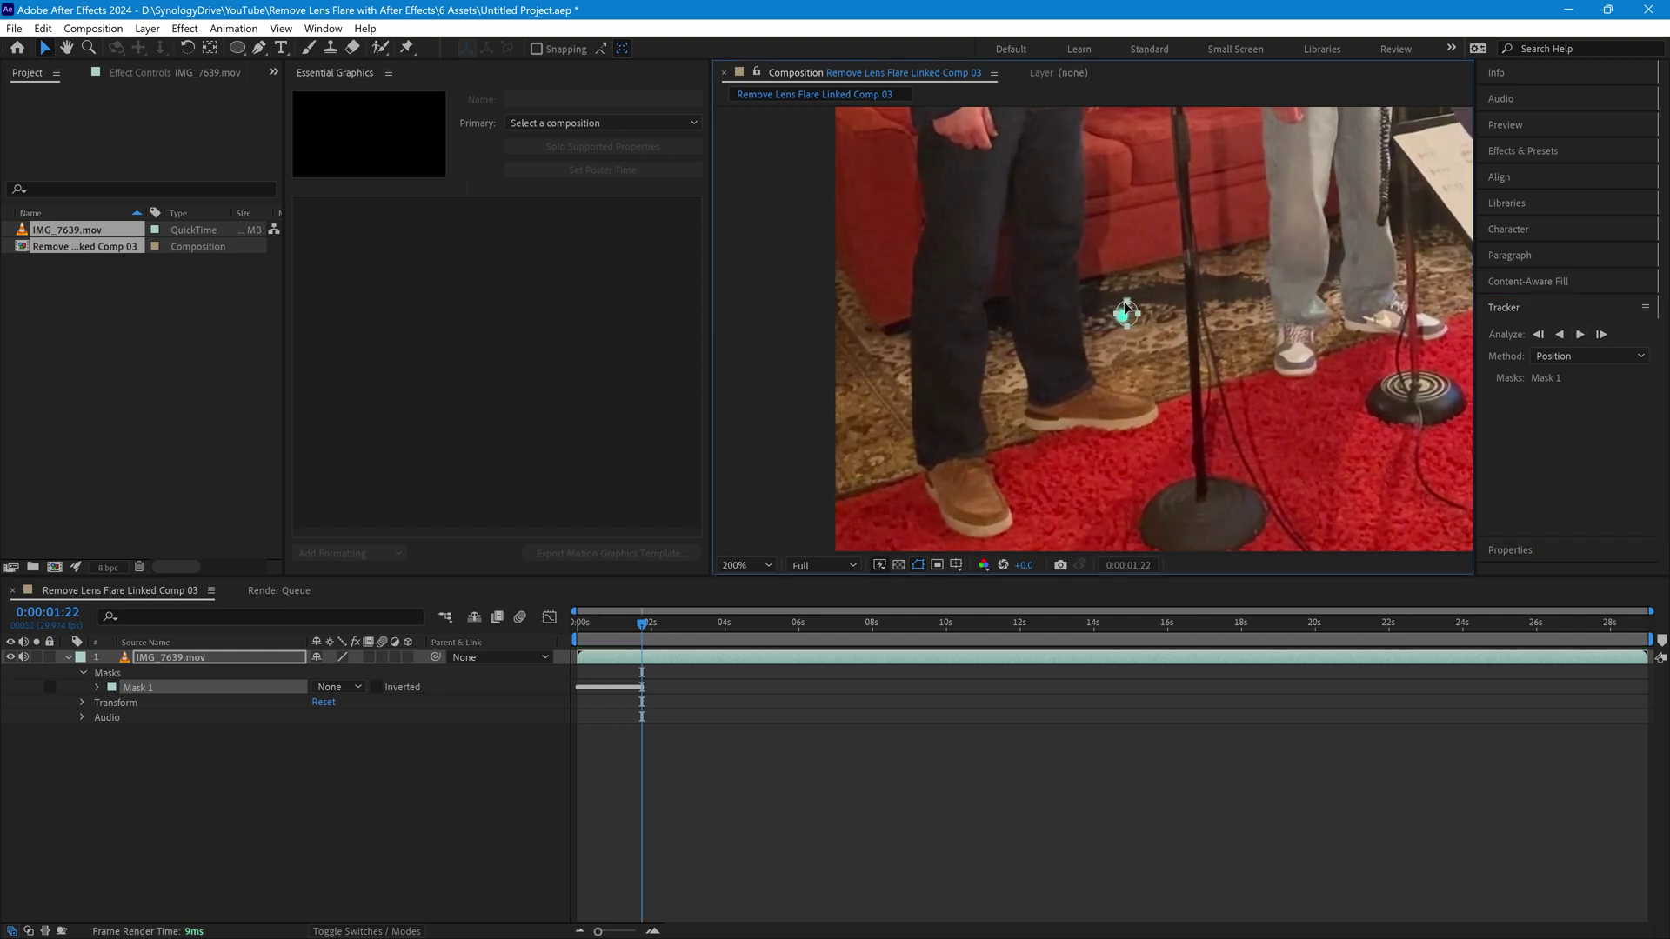
pyautogui.click(1580, 335)
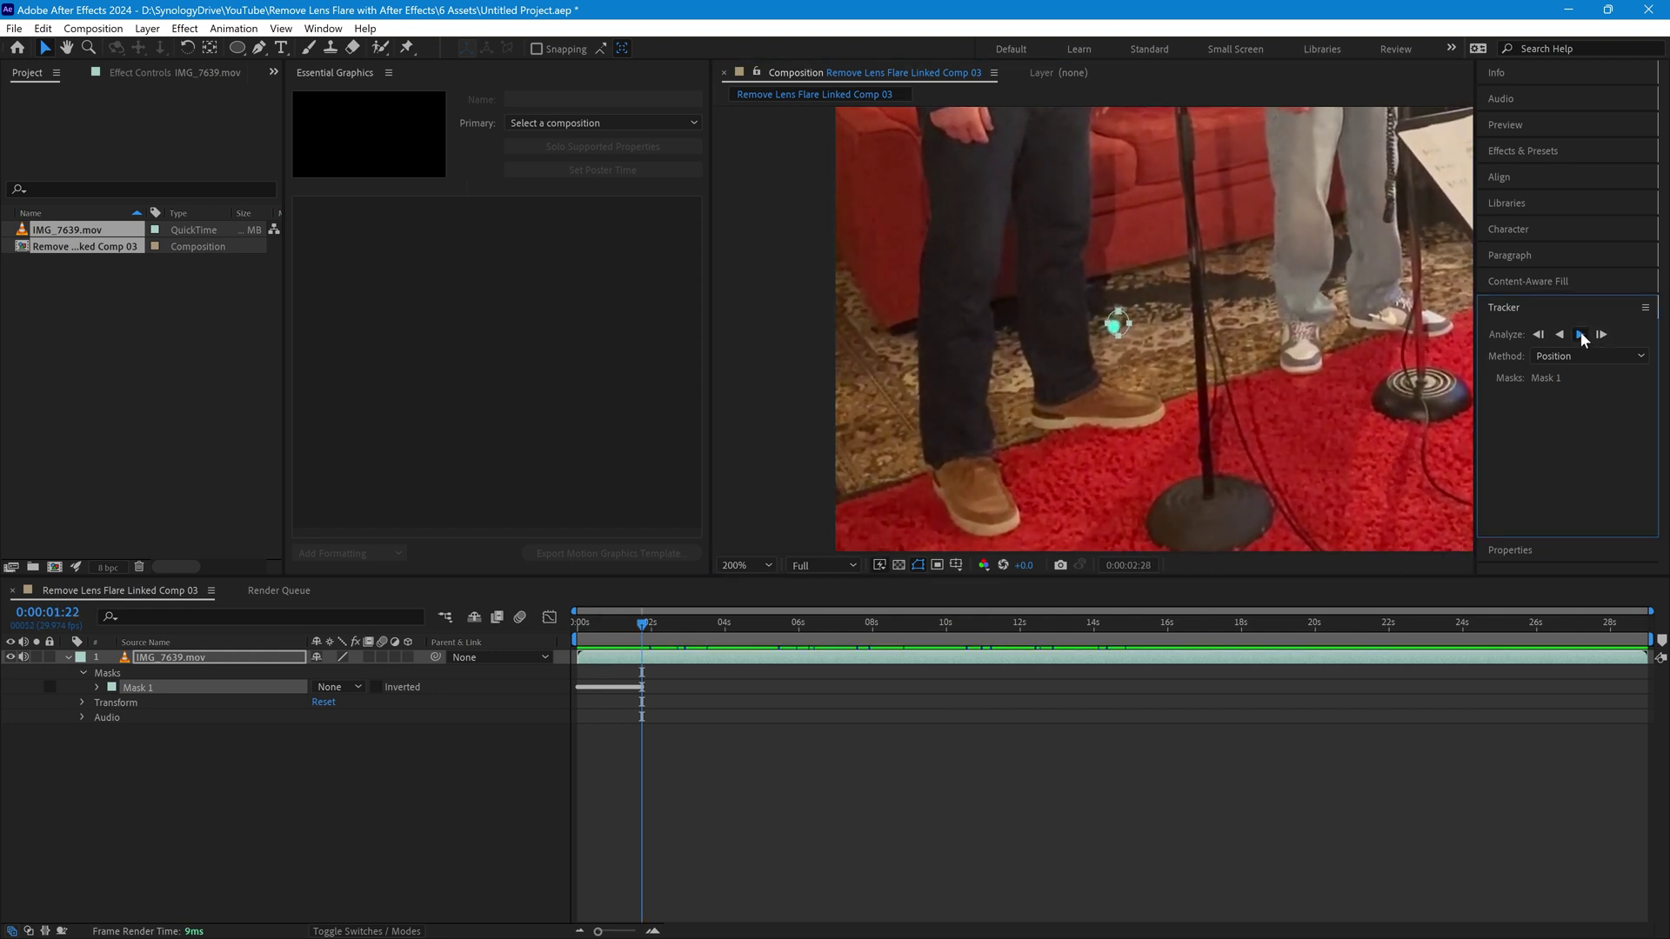
pyautogui.click(1206, 310)
pyautogui.press('pageup')
pyautogui.press('pageup')
pyautogui.press('pageup')
pyautogui.press('pageup')
pyautogui.press('pageup')
pyautogui.press('pageup')
pyautogui.press('pageup')
pyautogui.press('pageup')
pyautogui.press('pageup')
pyautogui.press('pageup')
pyautogui.press('pageup')
pyautogui.press('pageup')
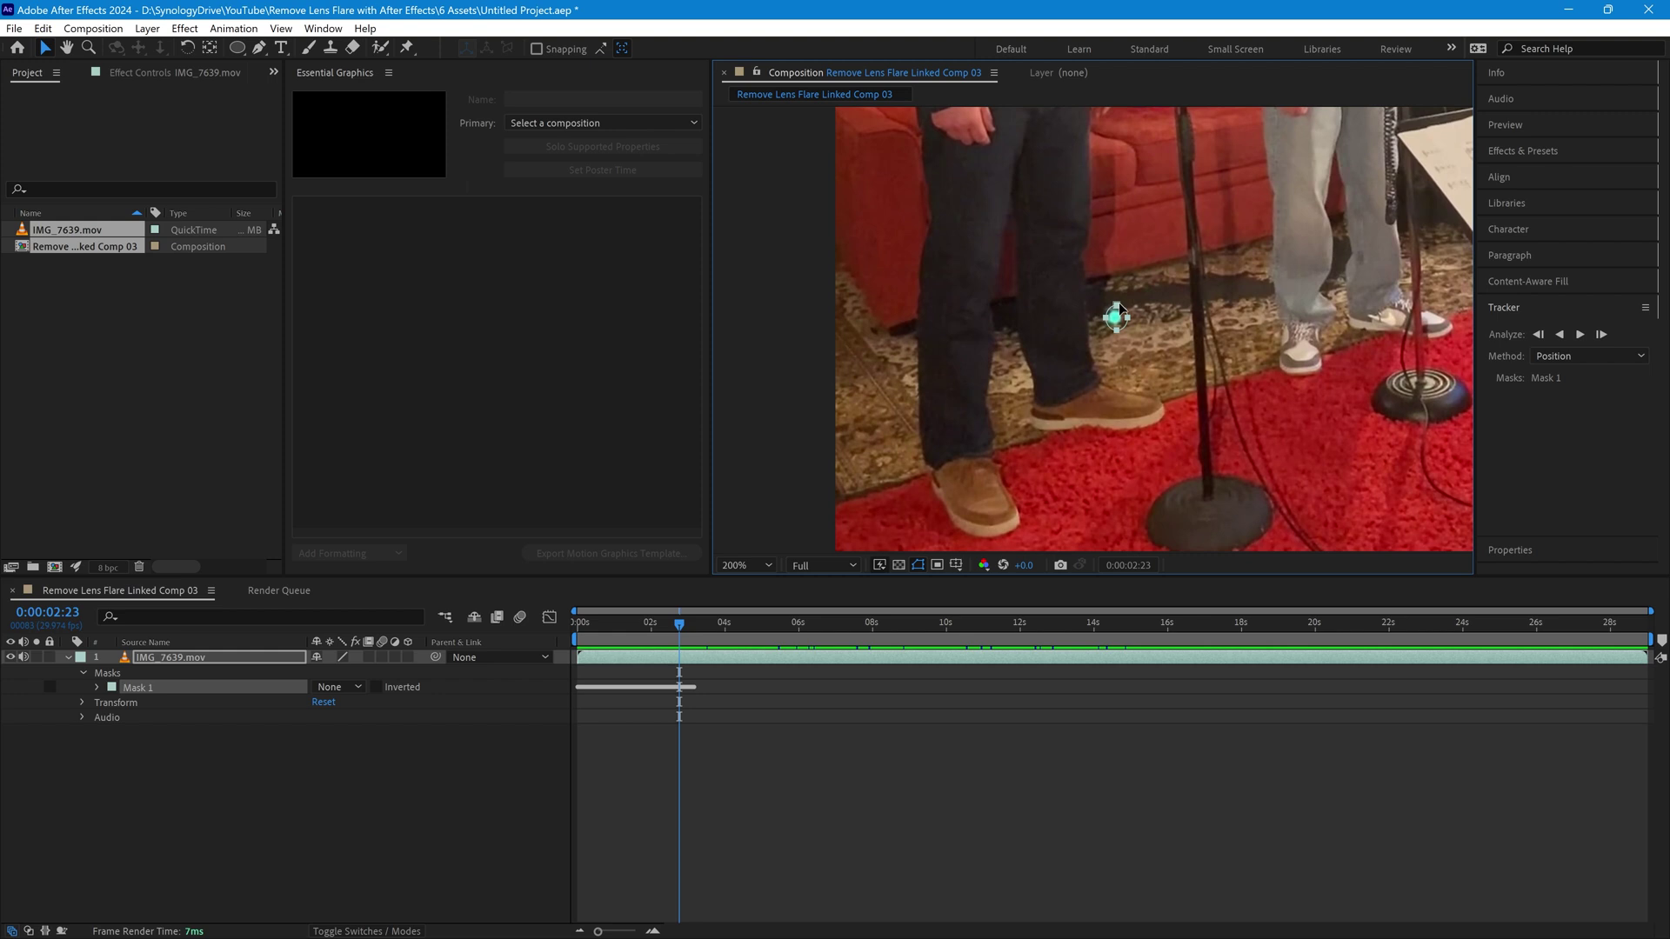
pyautogui.click(1580, 336)
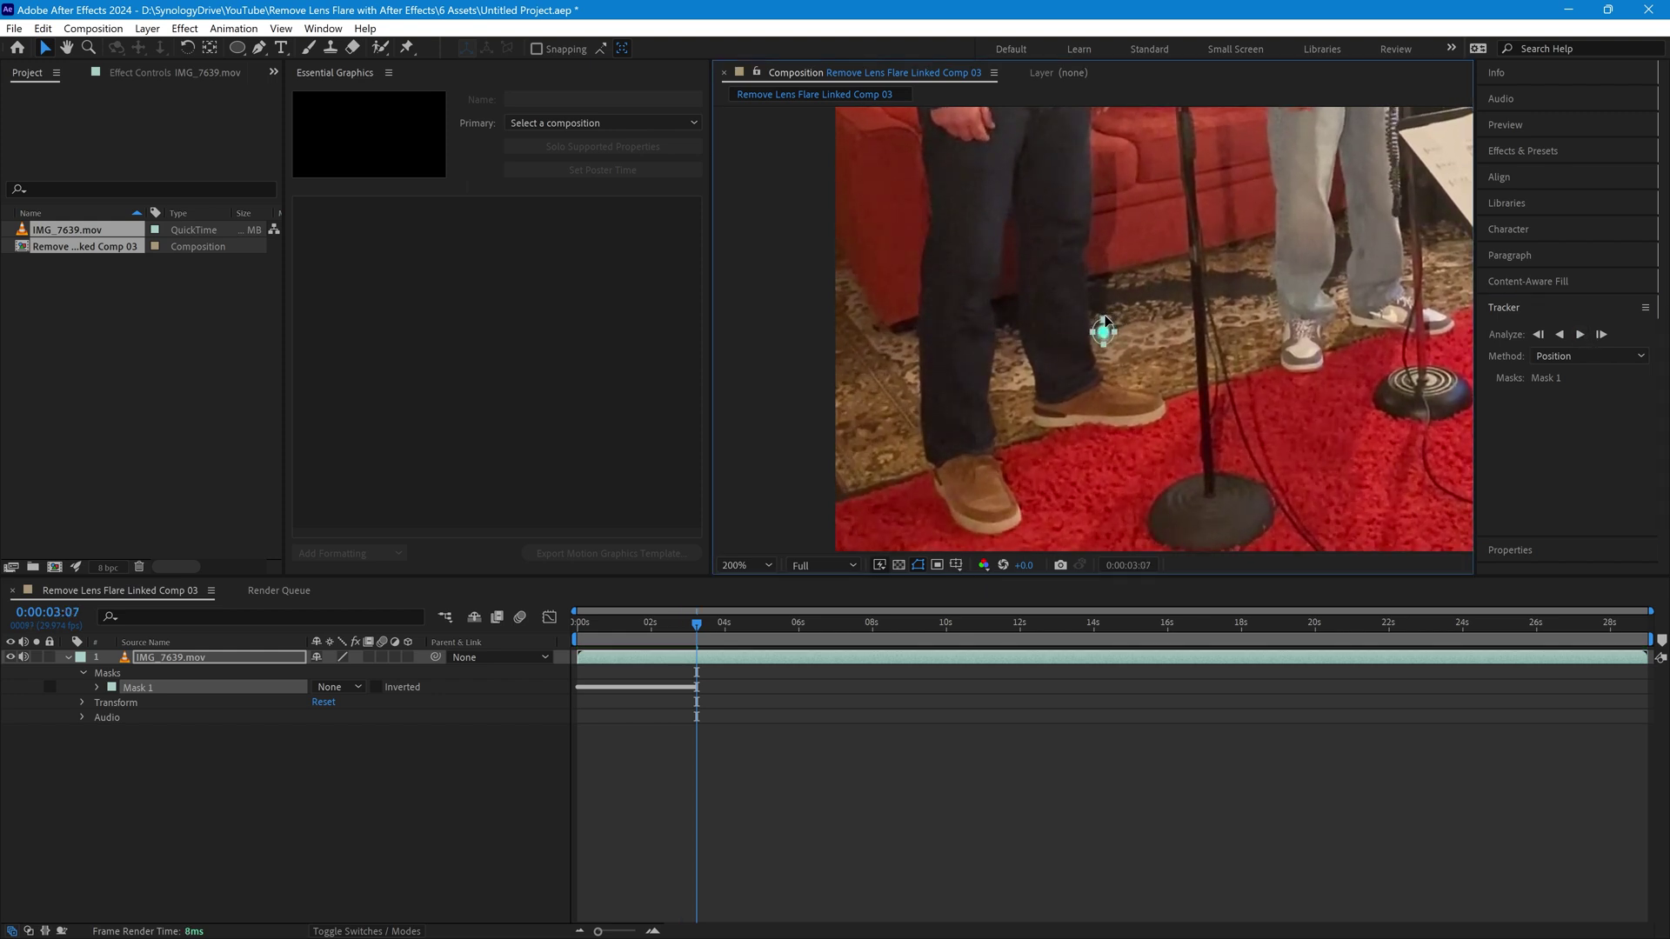
pyautogui.click(1581, 336)
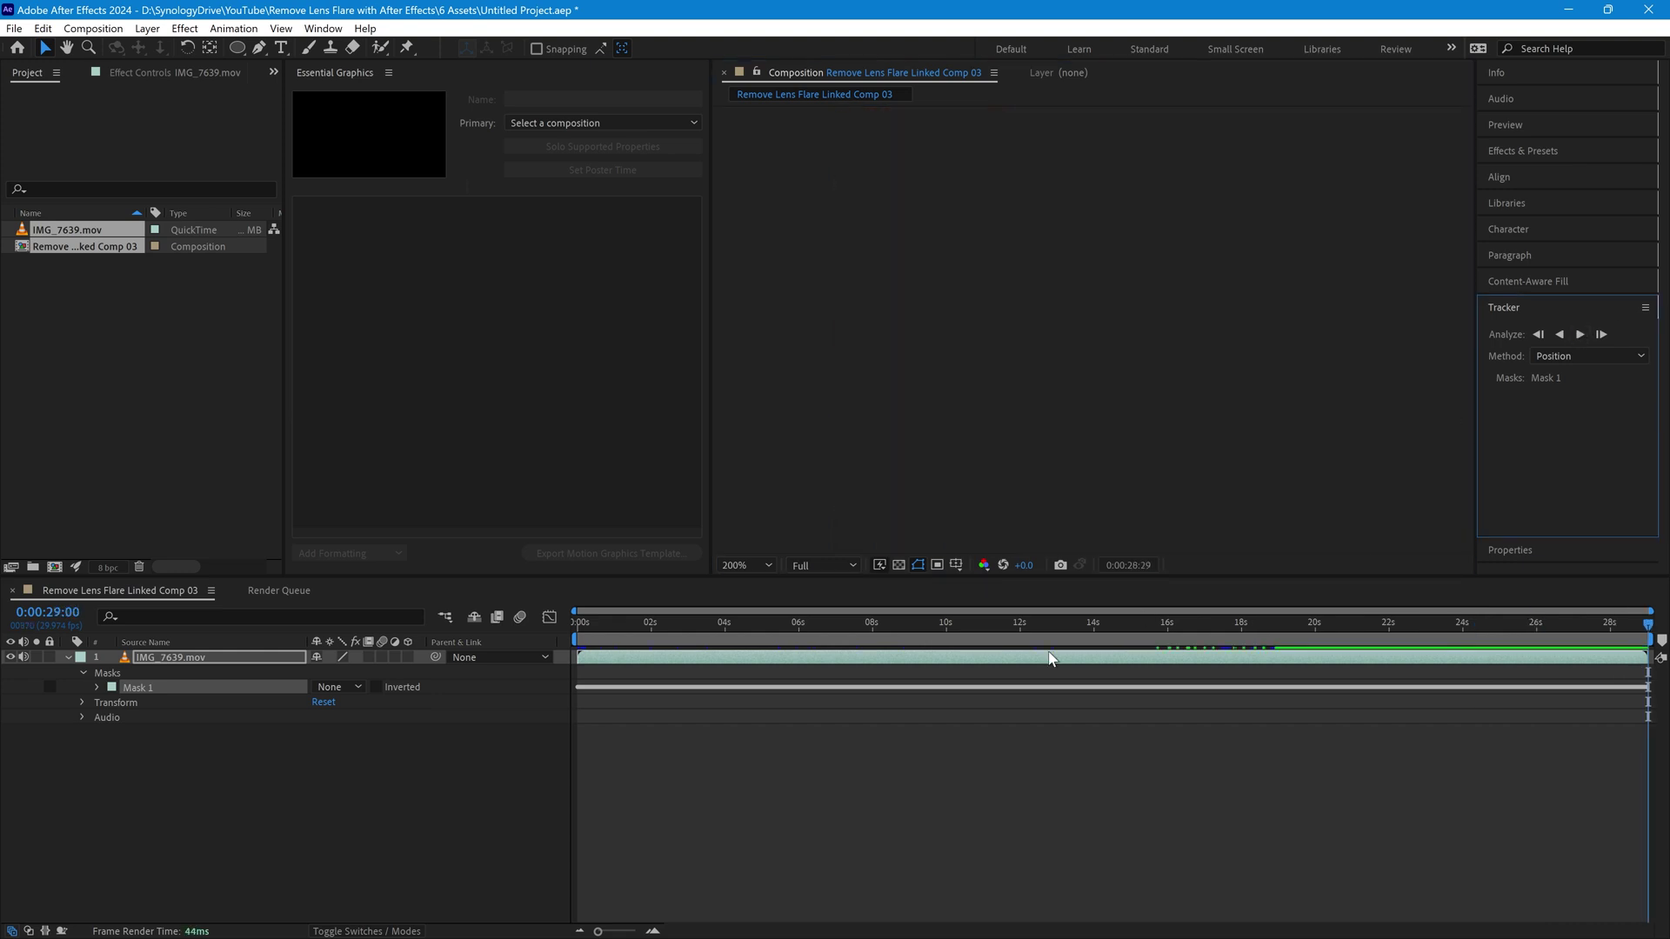
# Jump to about 1:11 and set Mask 1's mode to Subtract
pyautogui.click(628, 624)
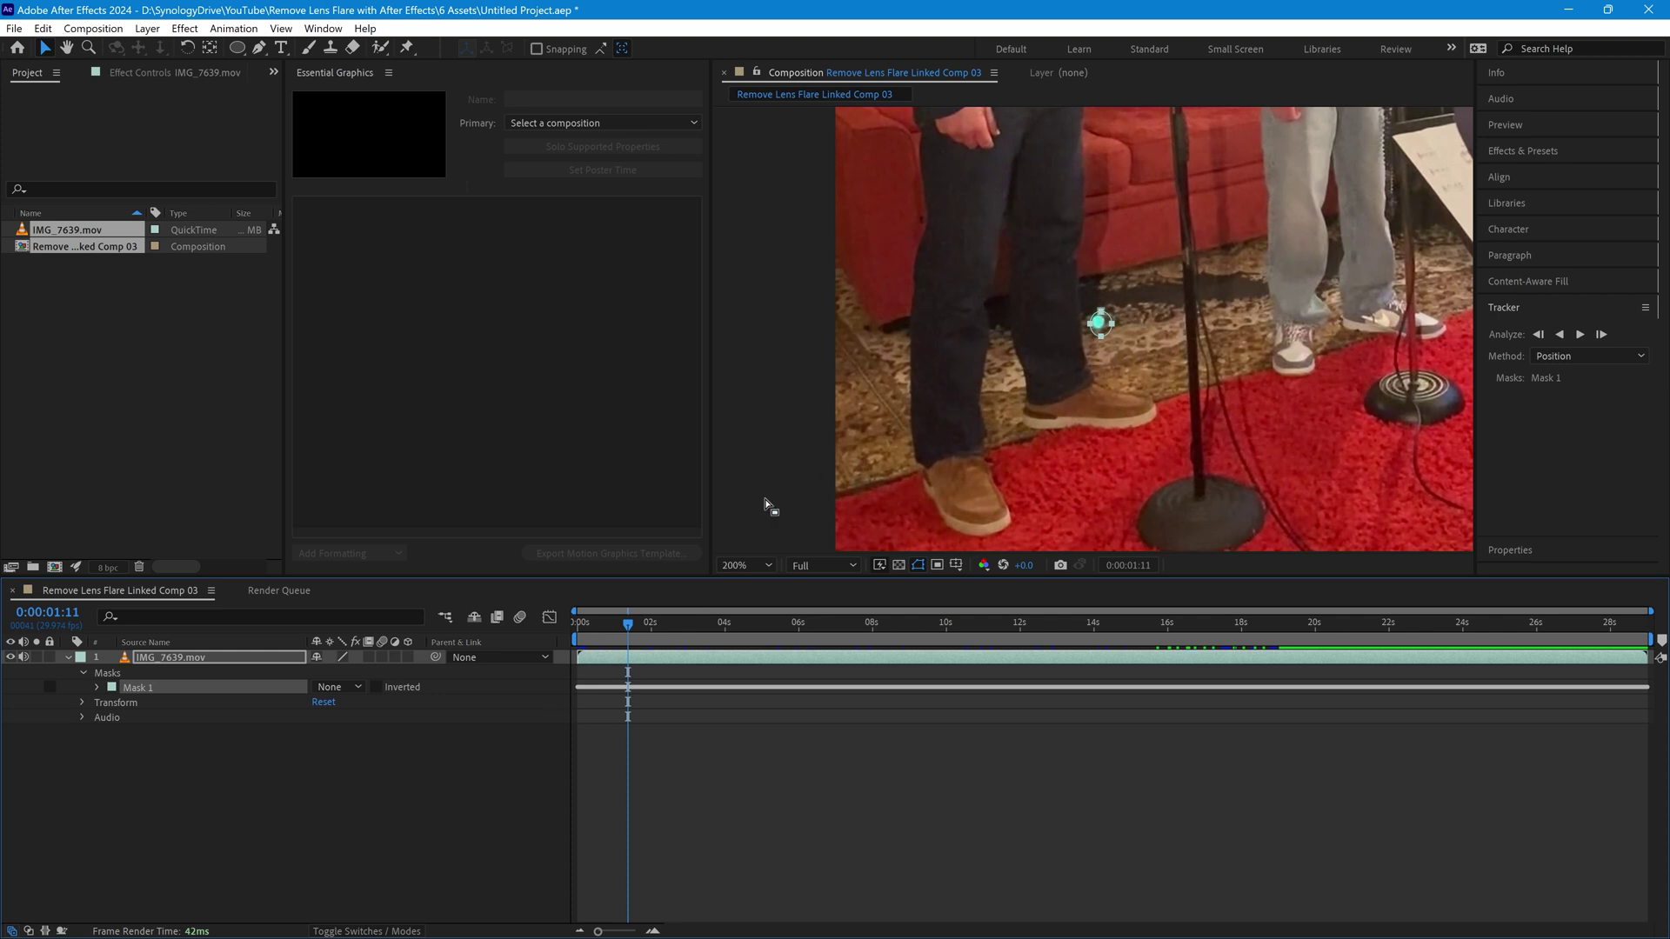
pyautogui.click(324, 791)
pyautogui.click(357, 687)
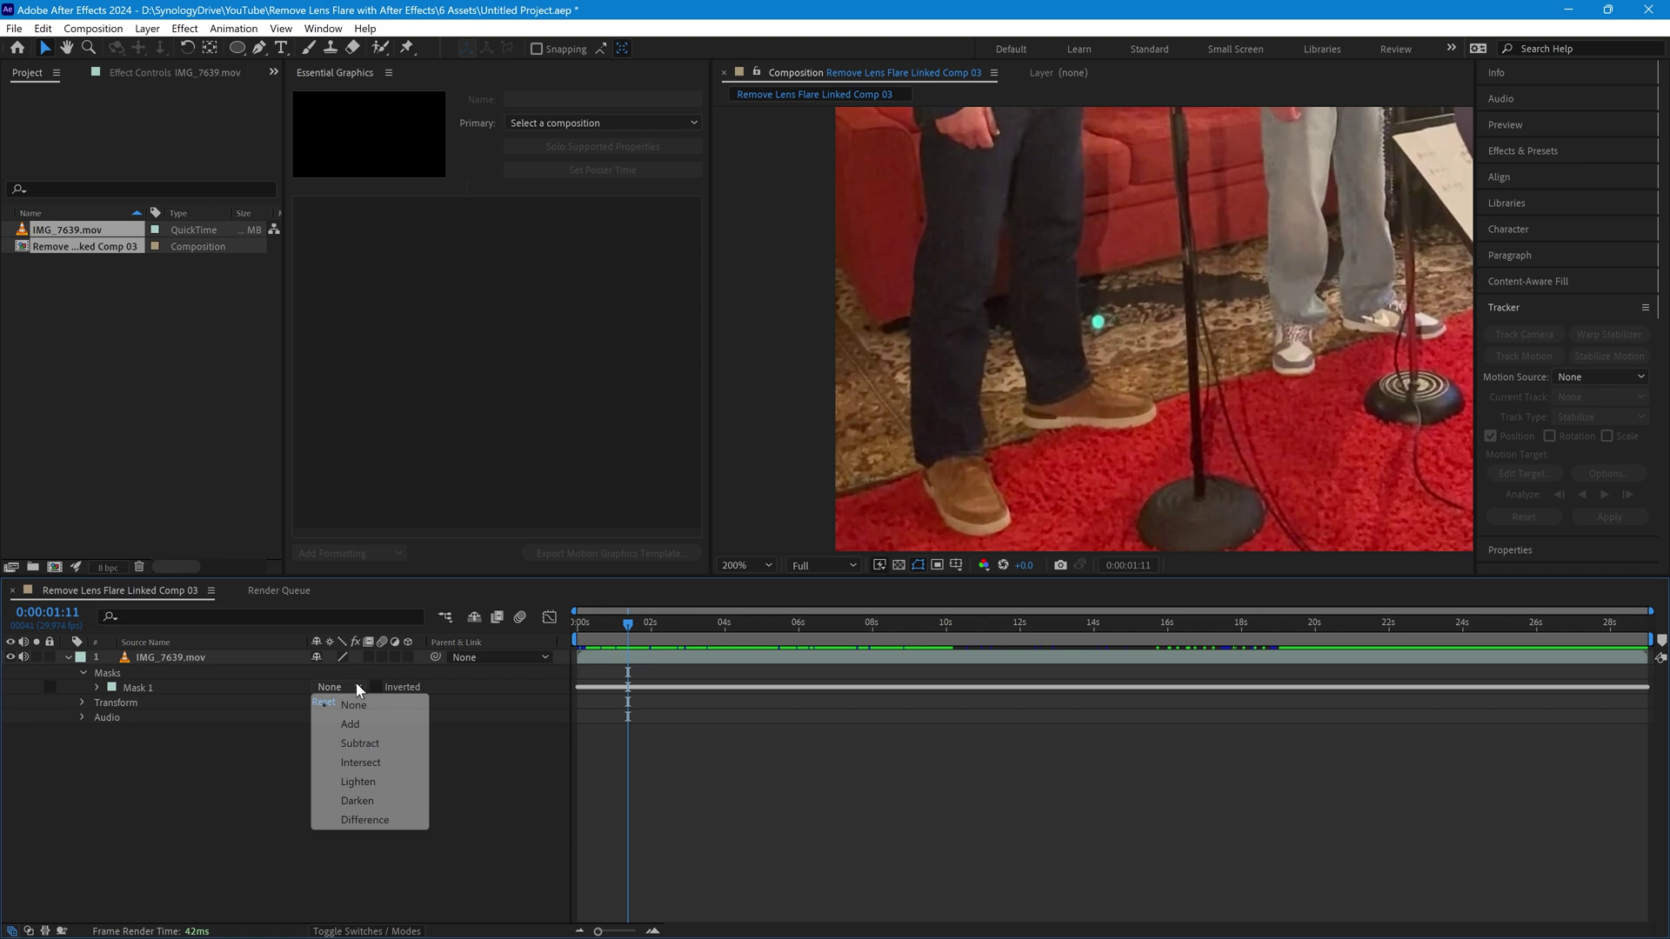
pyautogui.click(359, 745)
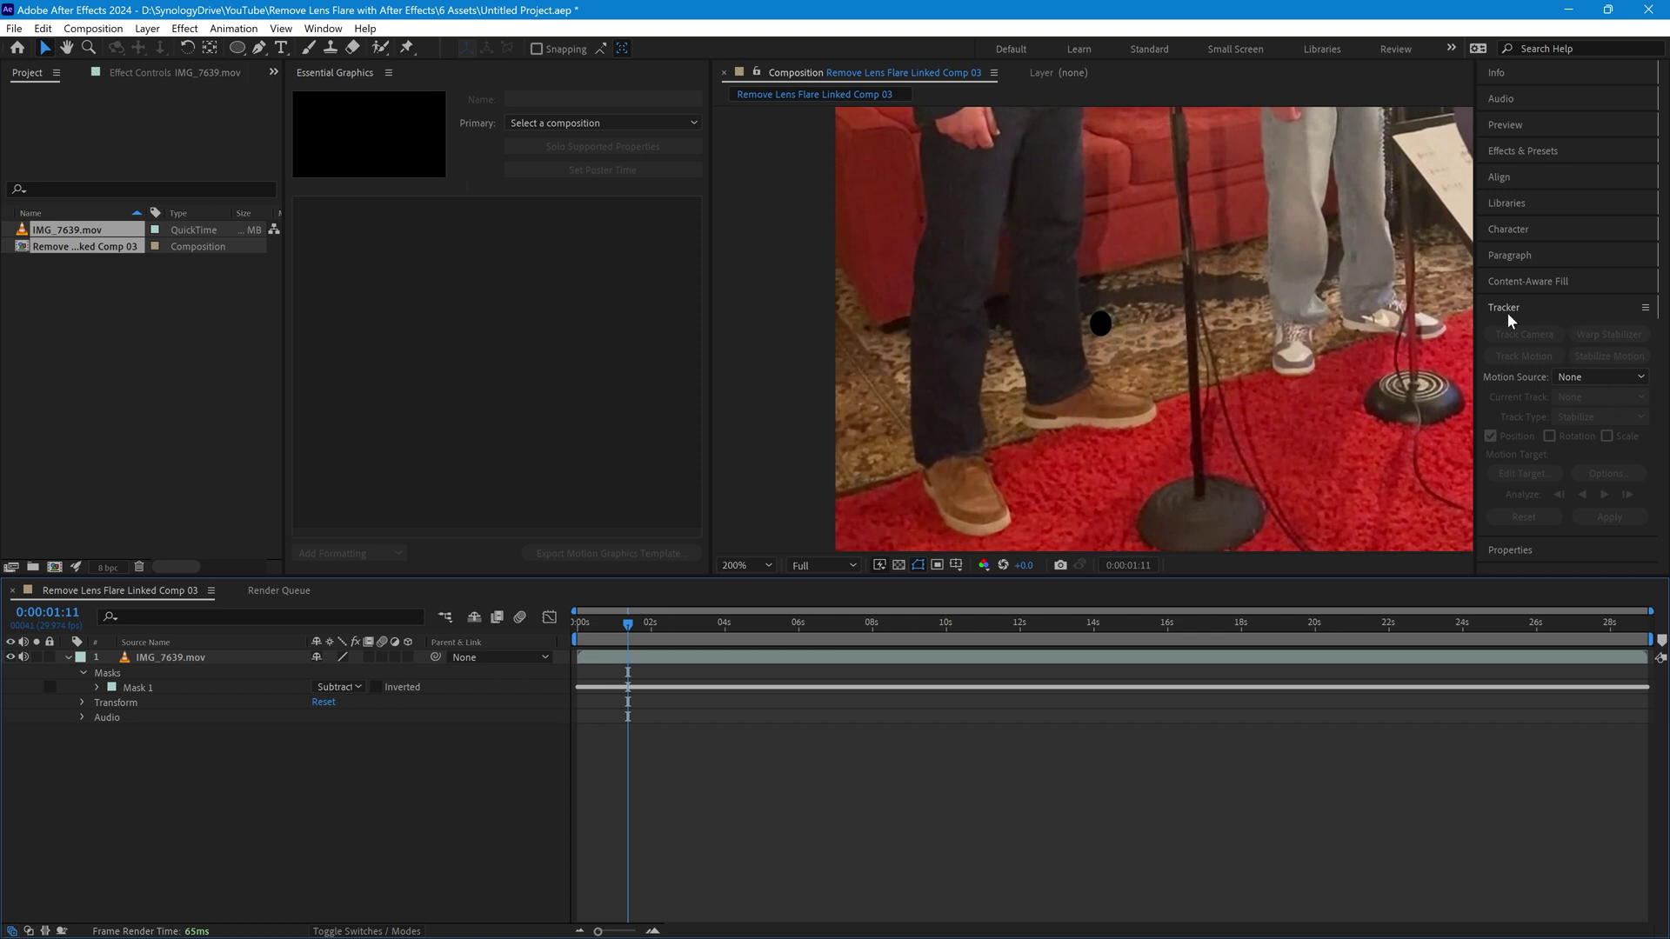
# In Content-Aware Fill, raise Alpha Expansion from 5 to 8 and keep the Object fill method
pyautogui.click(1521, 281)
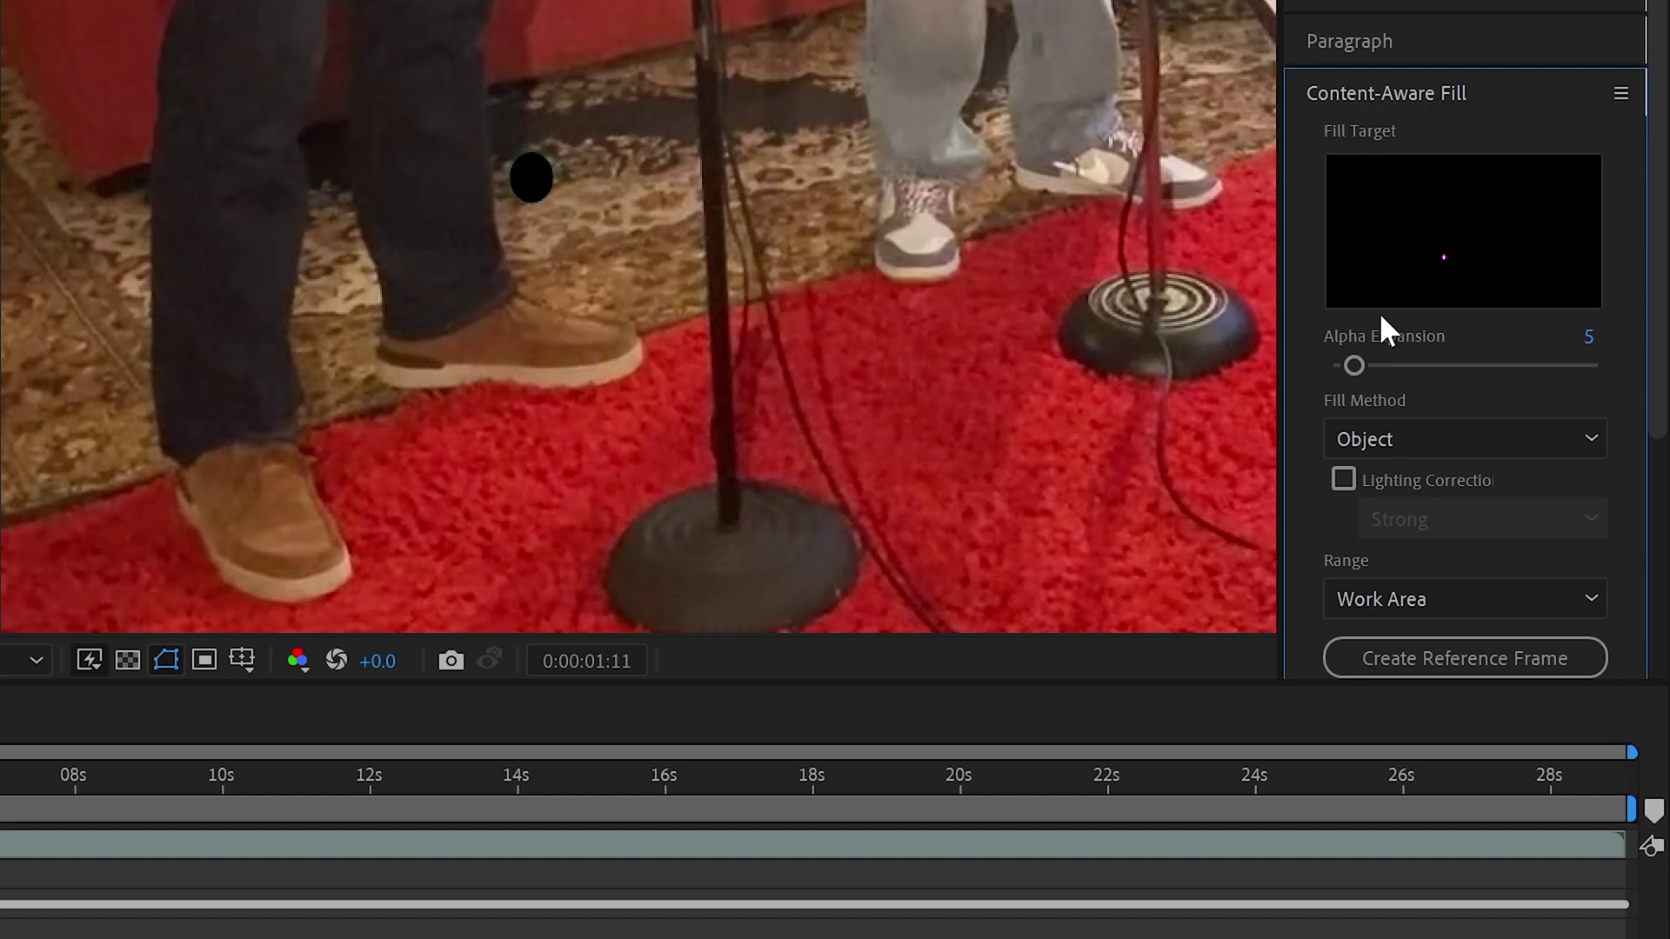
pyautogui.moveTo(1359, 357); pyautogui.dragTo(1374, 358)
pyautogui.click(1390, 436)
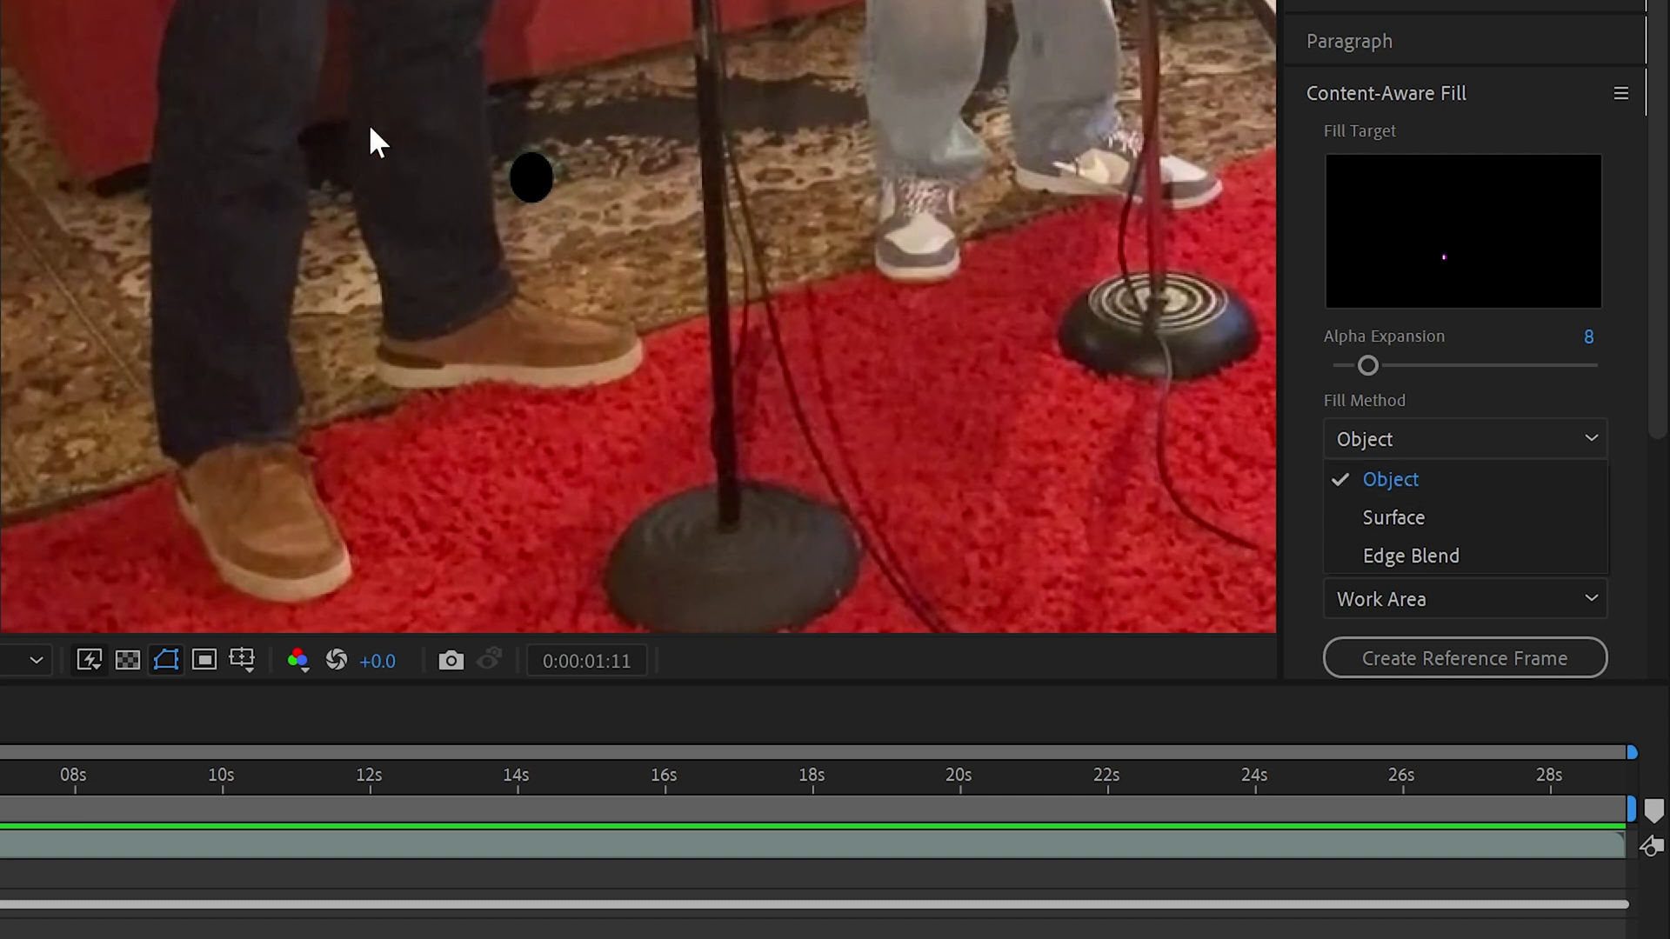
pyautogui.click(1426, 477)
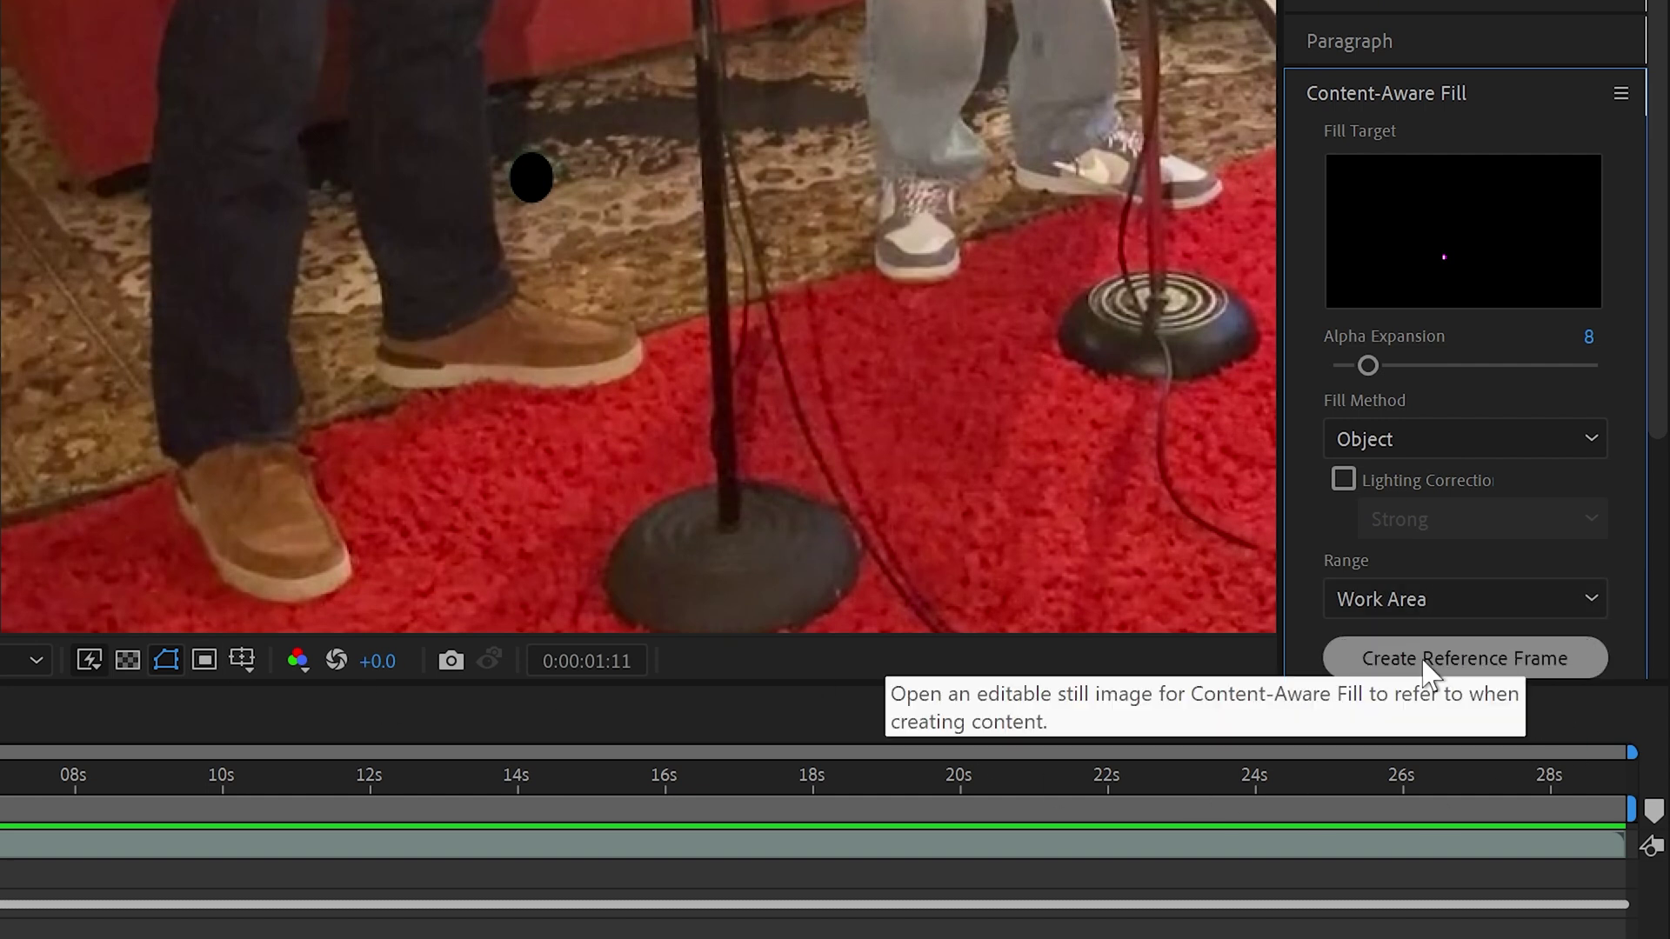
pyautogui.scroll(-3, 1444, 521)
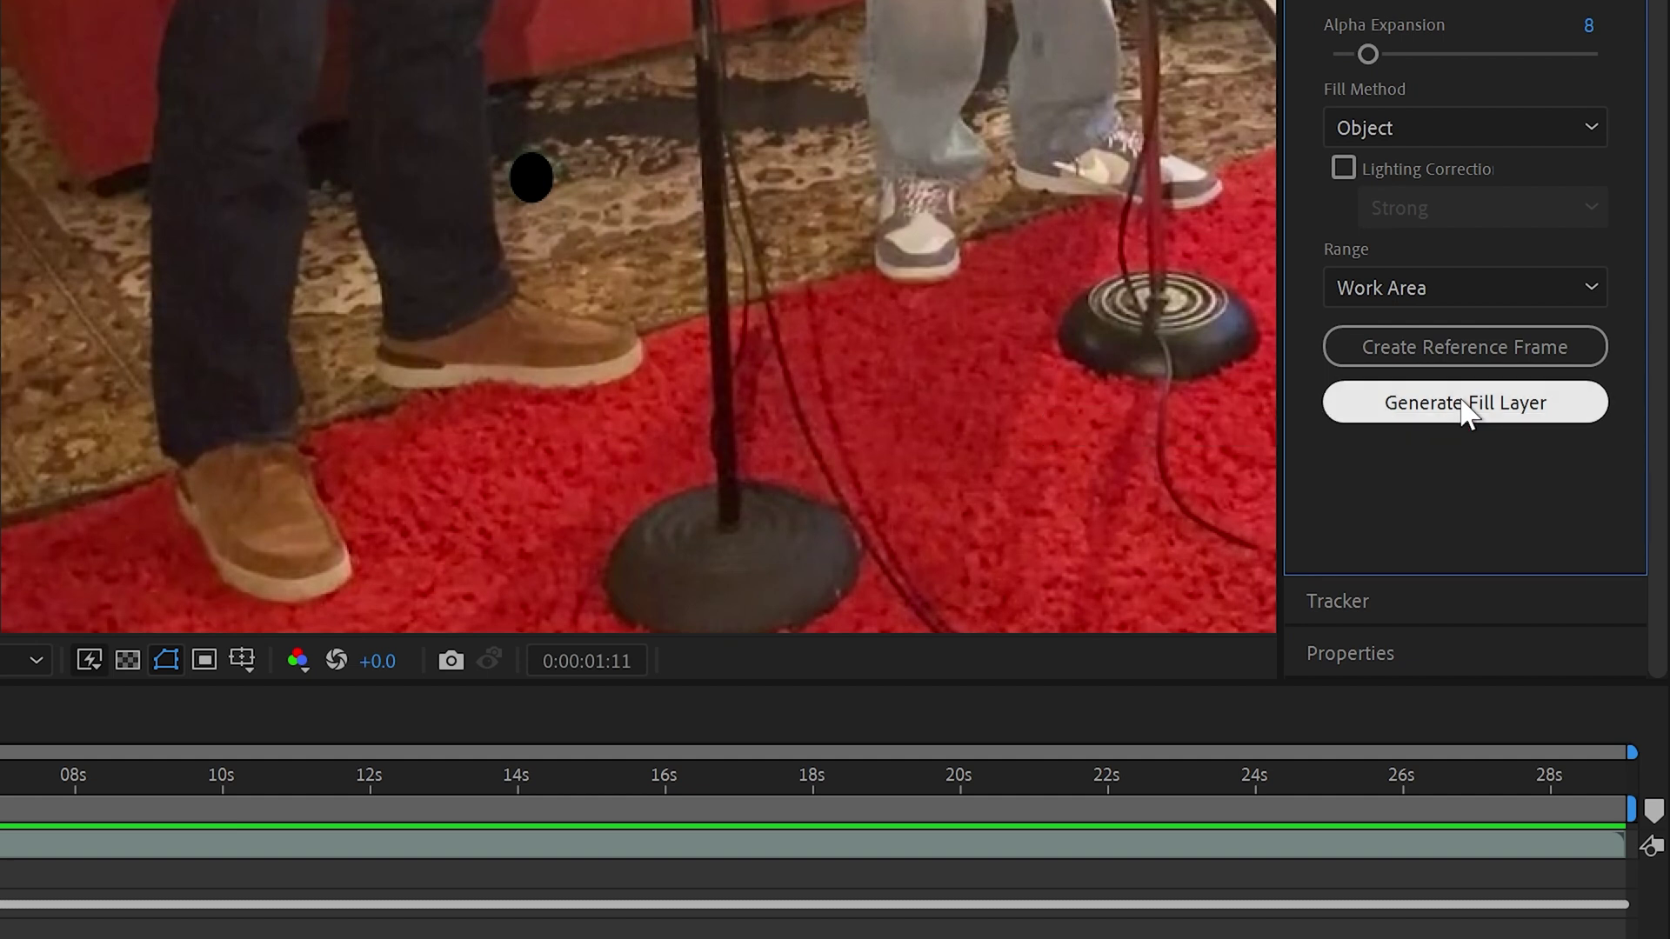
# Generate the Fill [000-869].png layer that patches the dark hole on the rug
pyautogui.click(1466, 404)
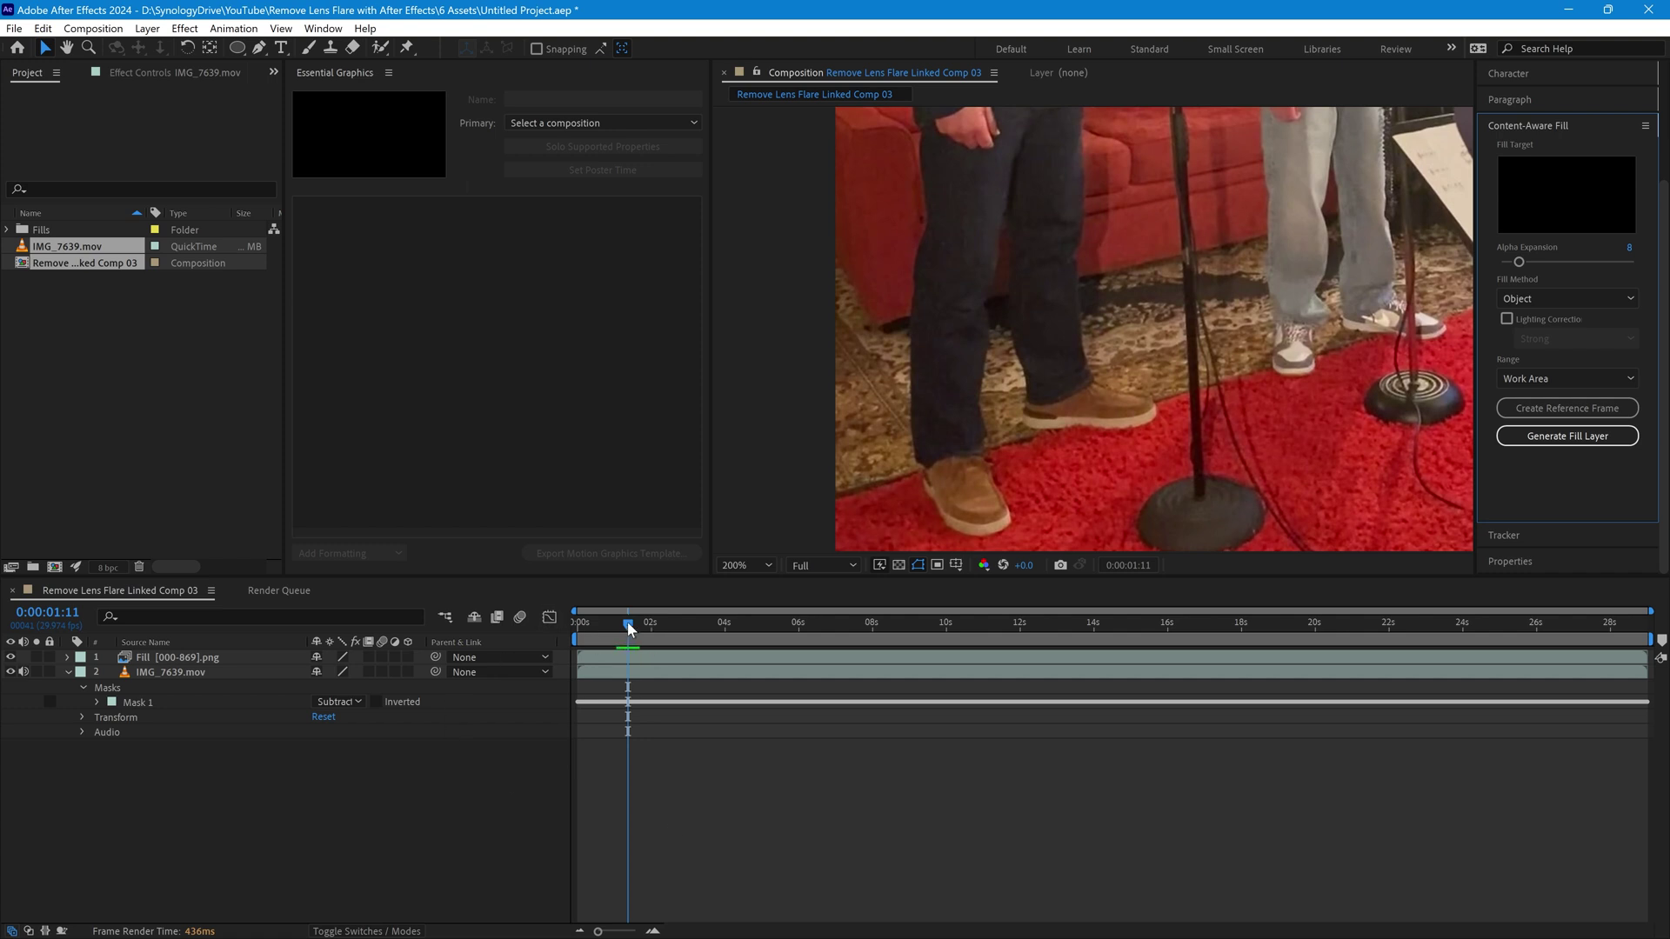
# Scrub to check the fill, fit the frame in the viewer, and preview from the start
pyautogui.moveTo(628, 622); pyautogui.dragTo(664, 624)
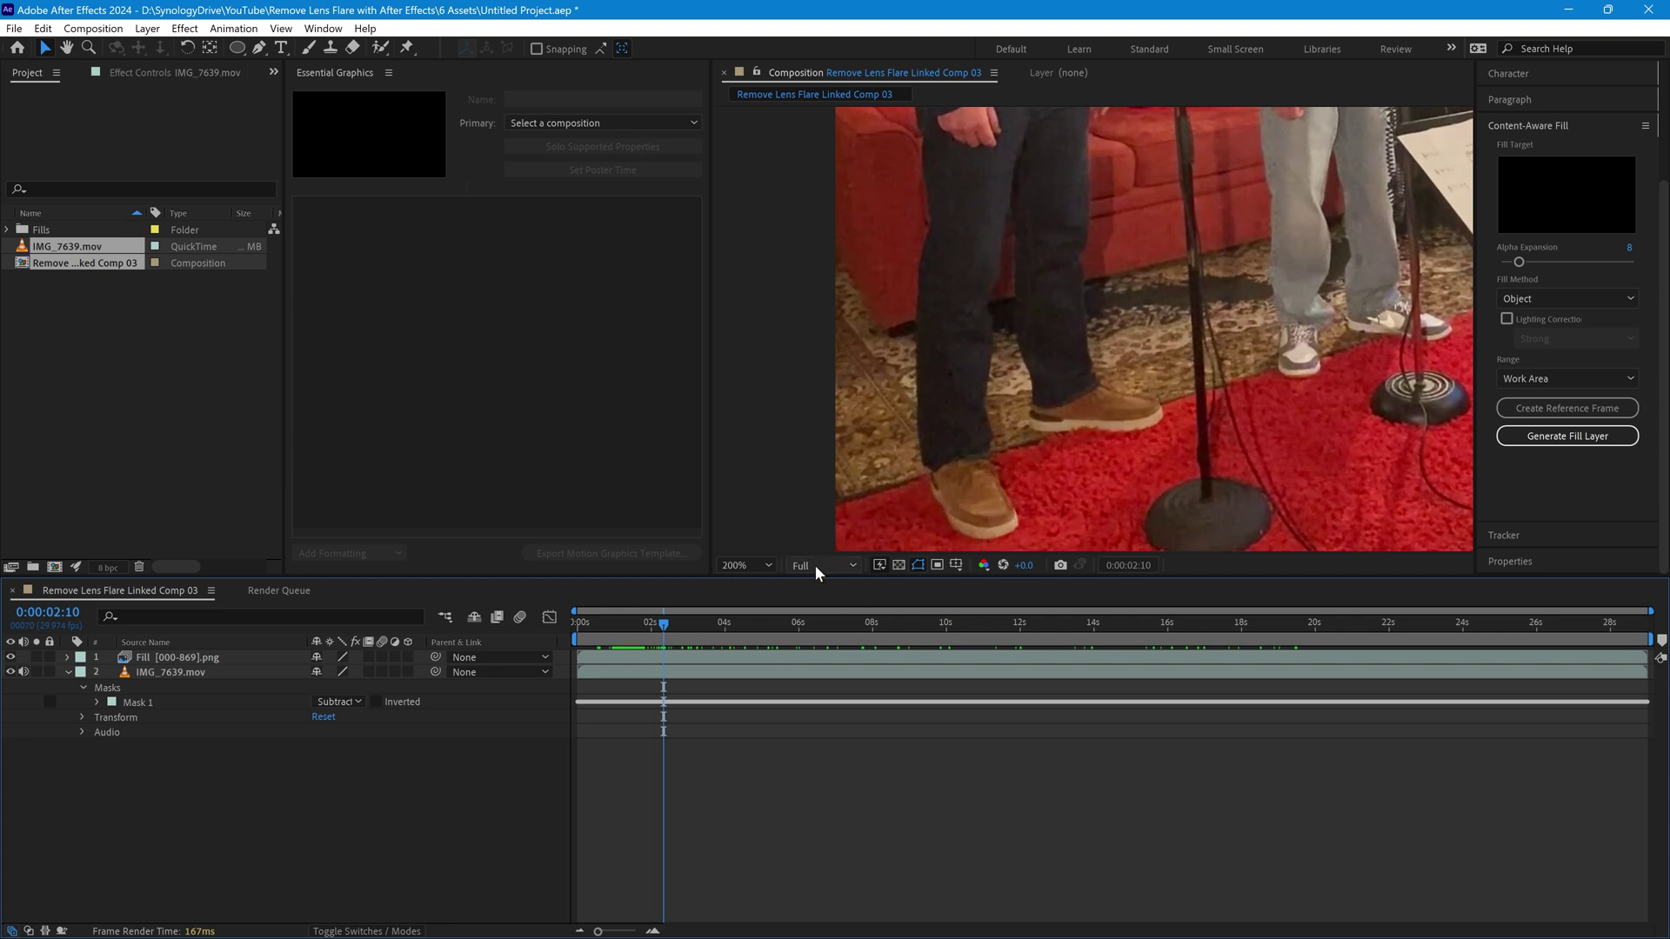
pyautogui.click(740, 564)
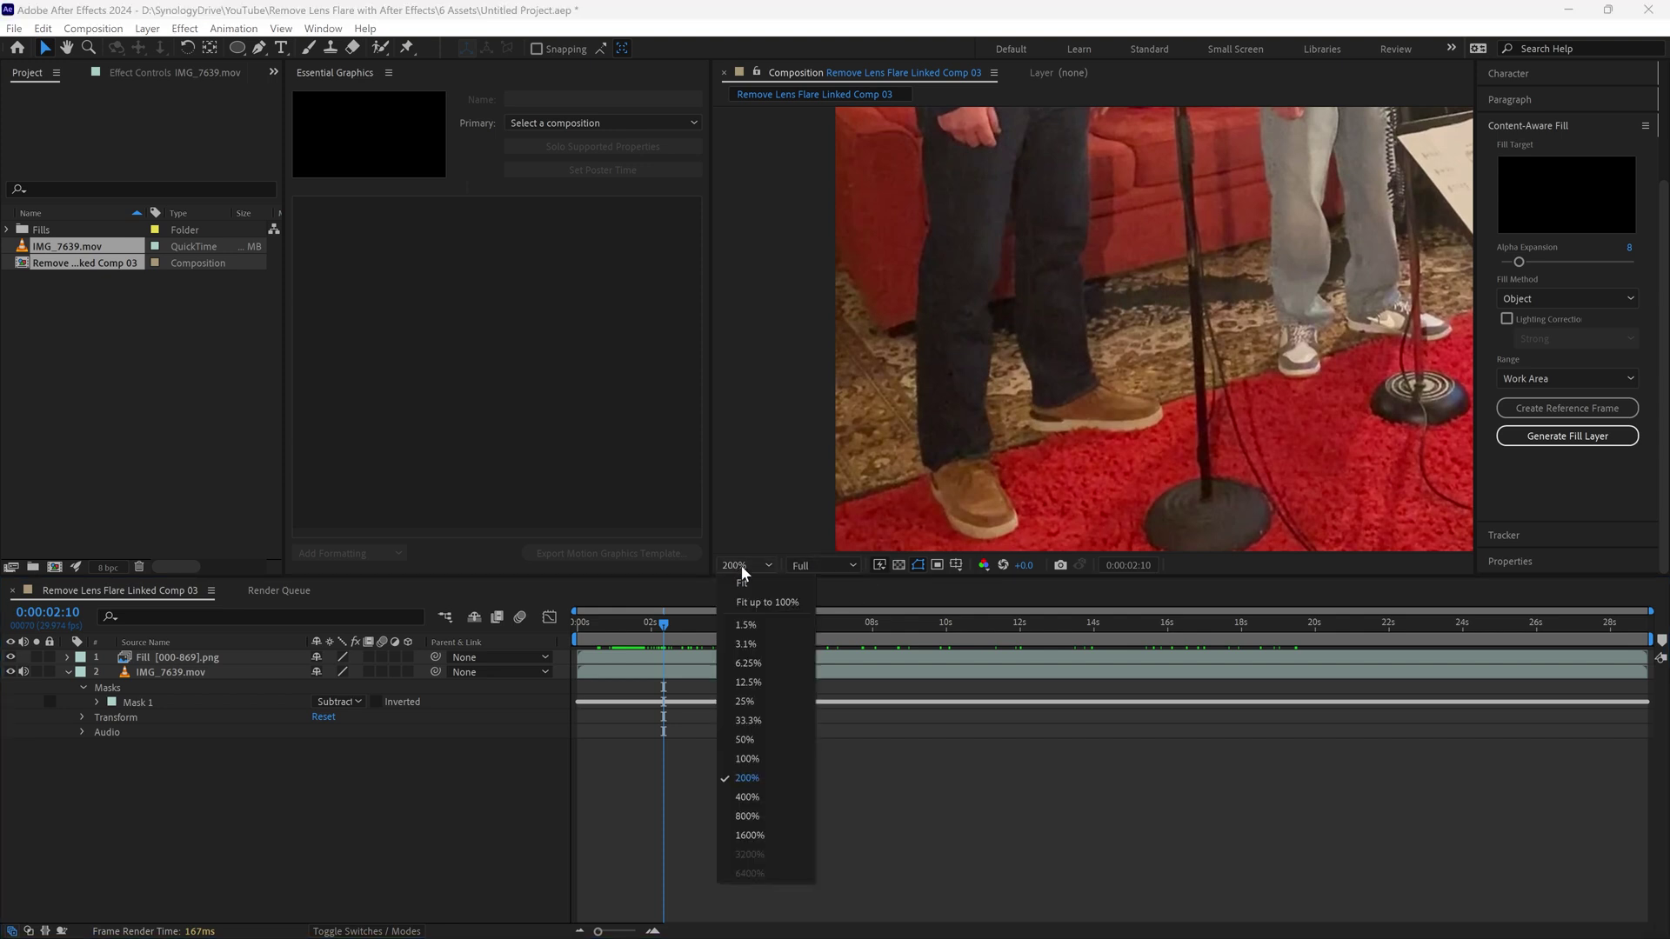
pyautogui.click(741, 581)
pyautogui.press('Home')
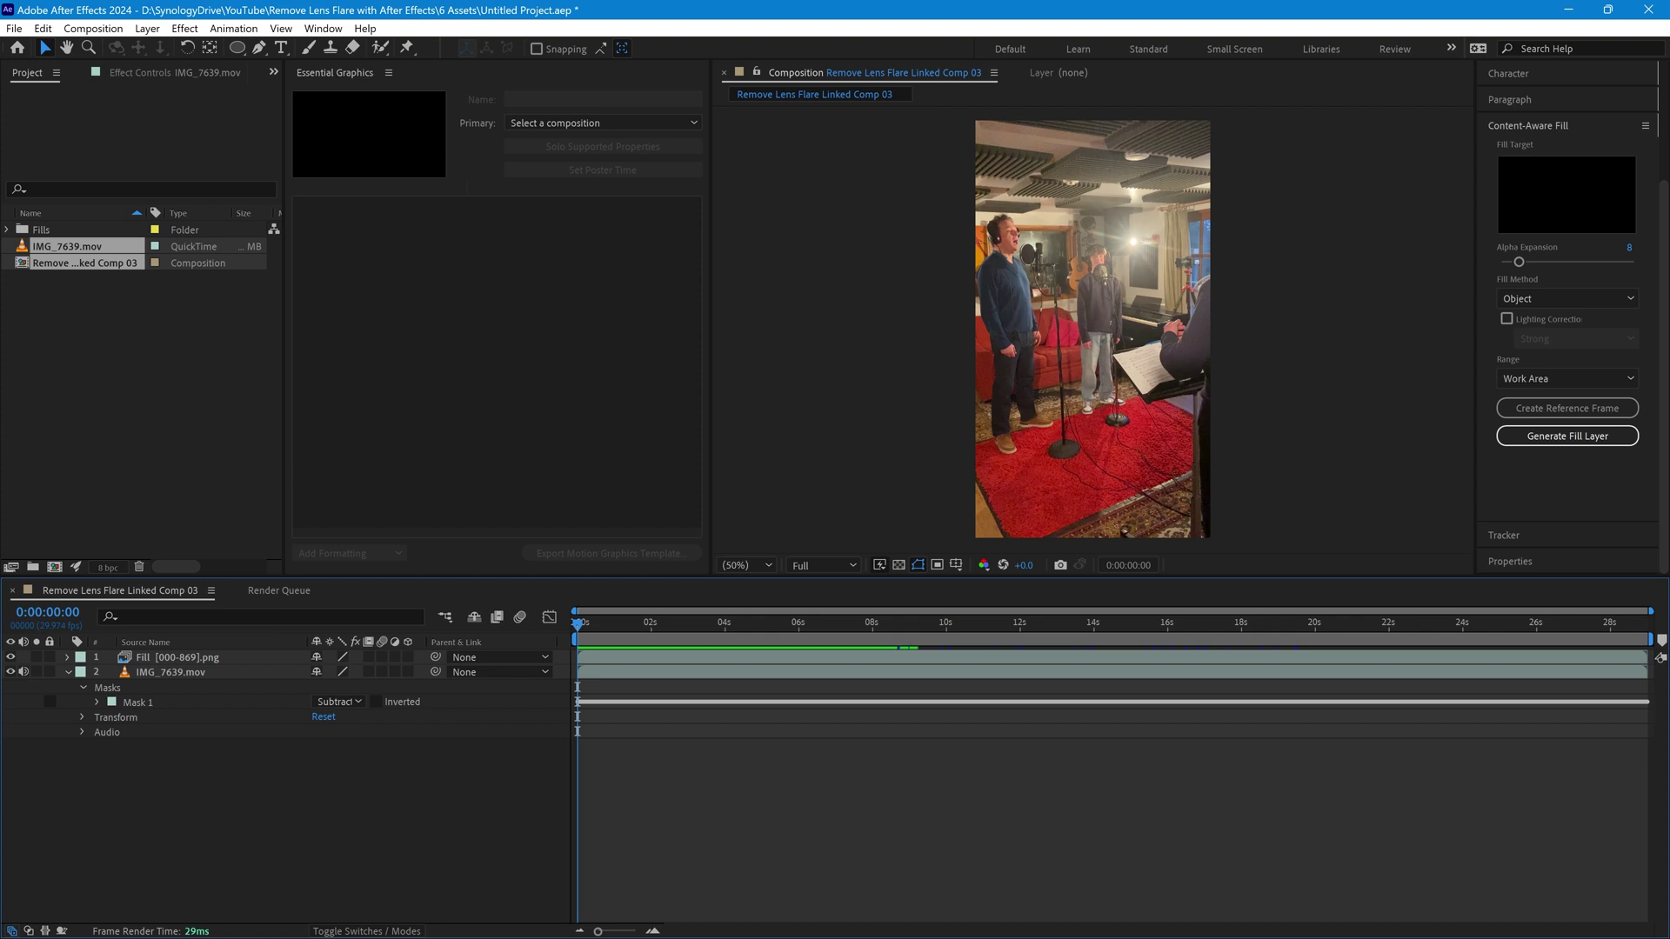
pyautogui.press('space')
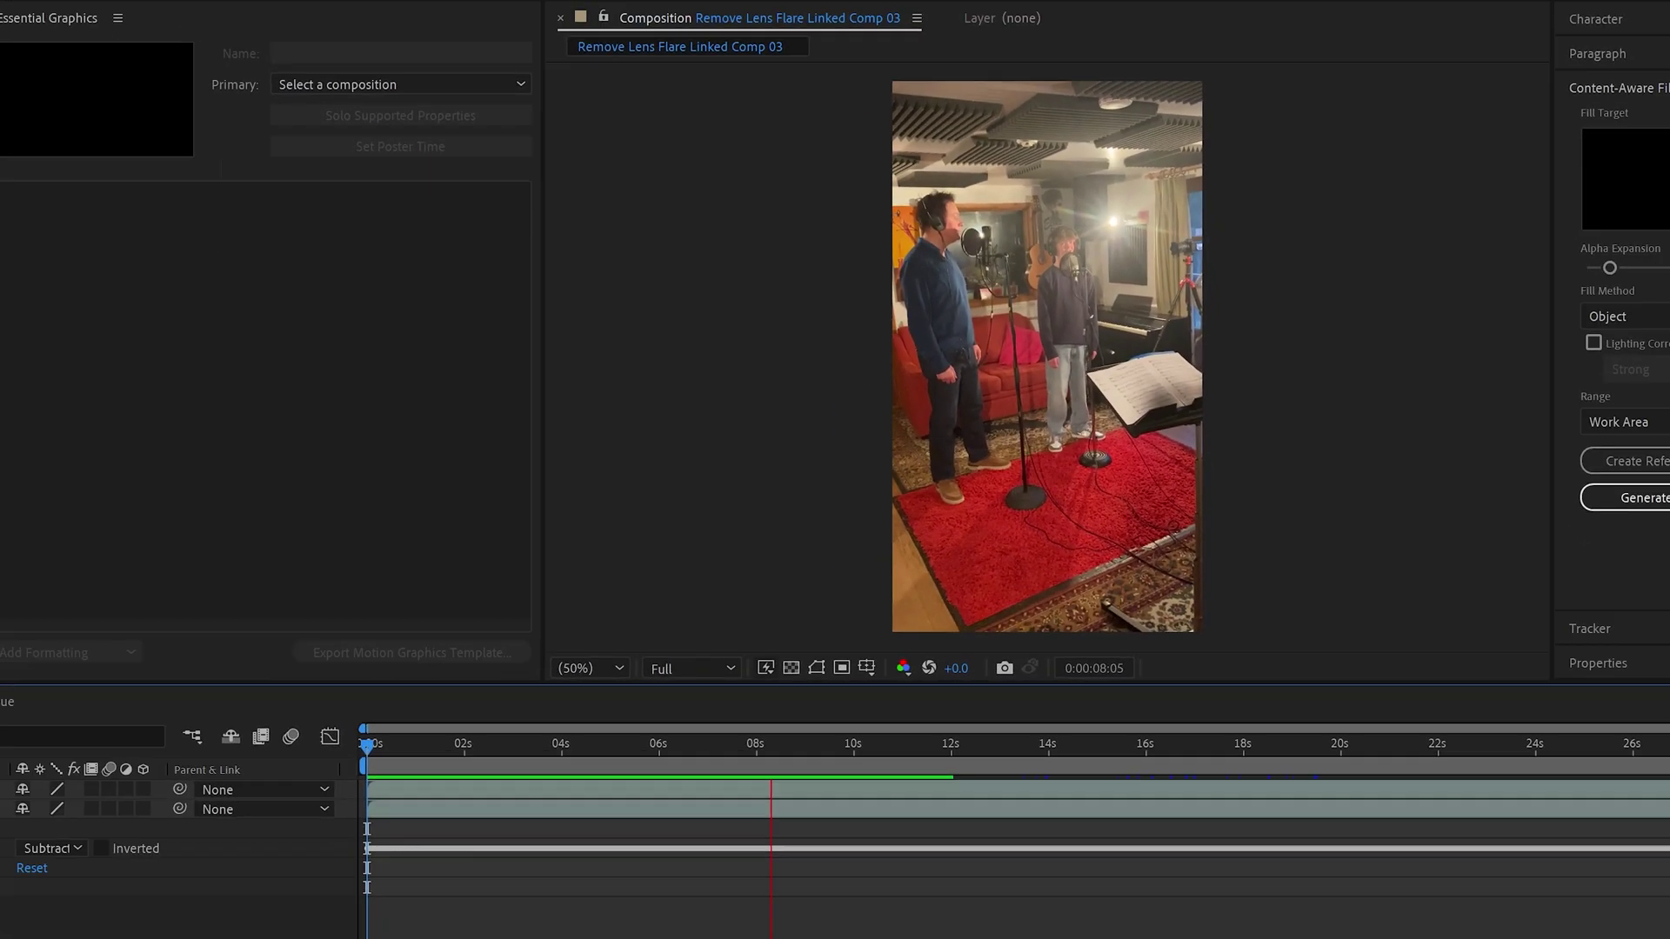
# Stop the preview, save and close the project, and switch to Premiere Pro
pyautogui.press('space')
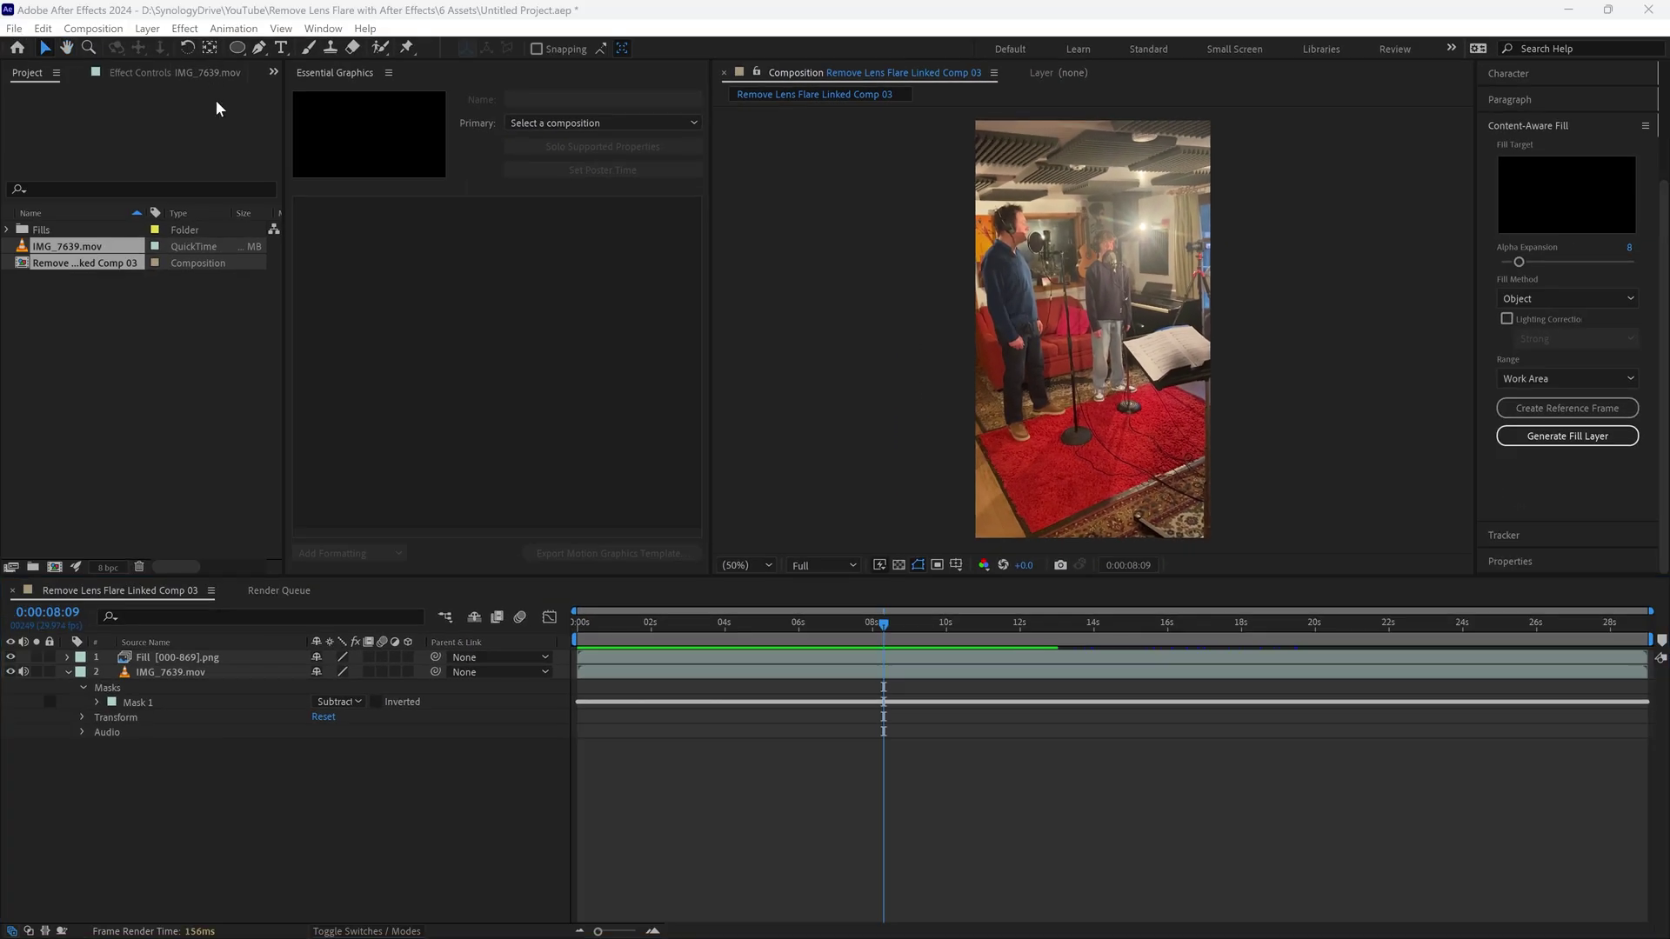
pyautogui.click(679, 181)
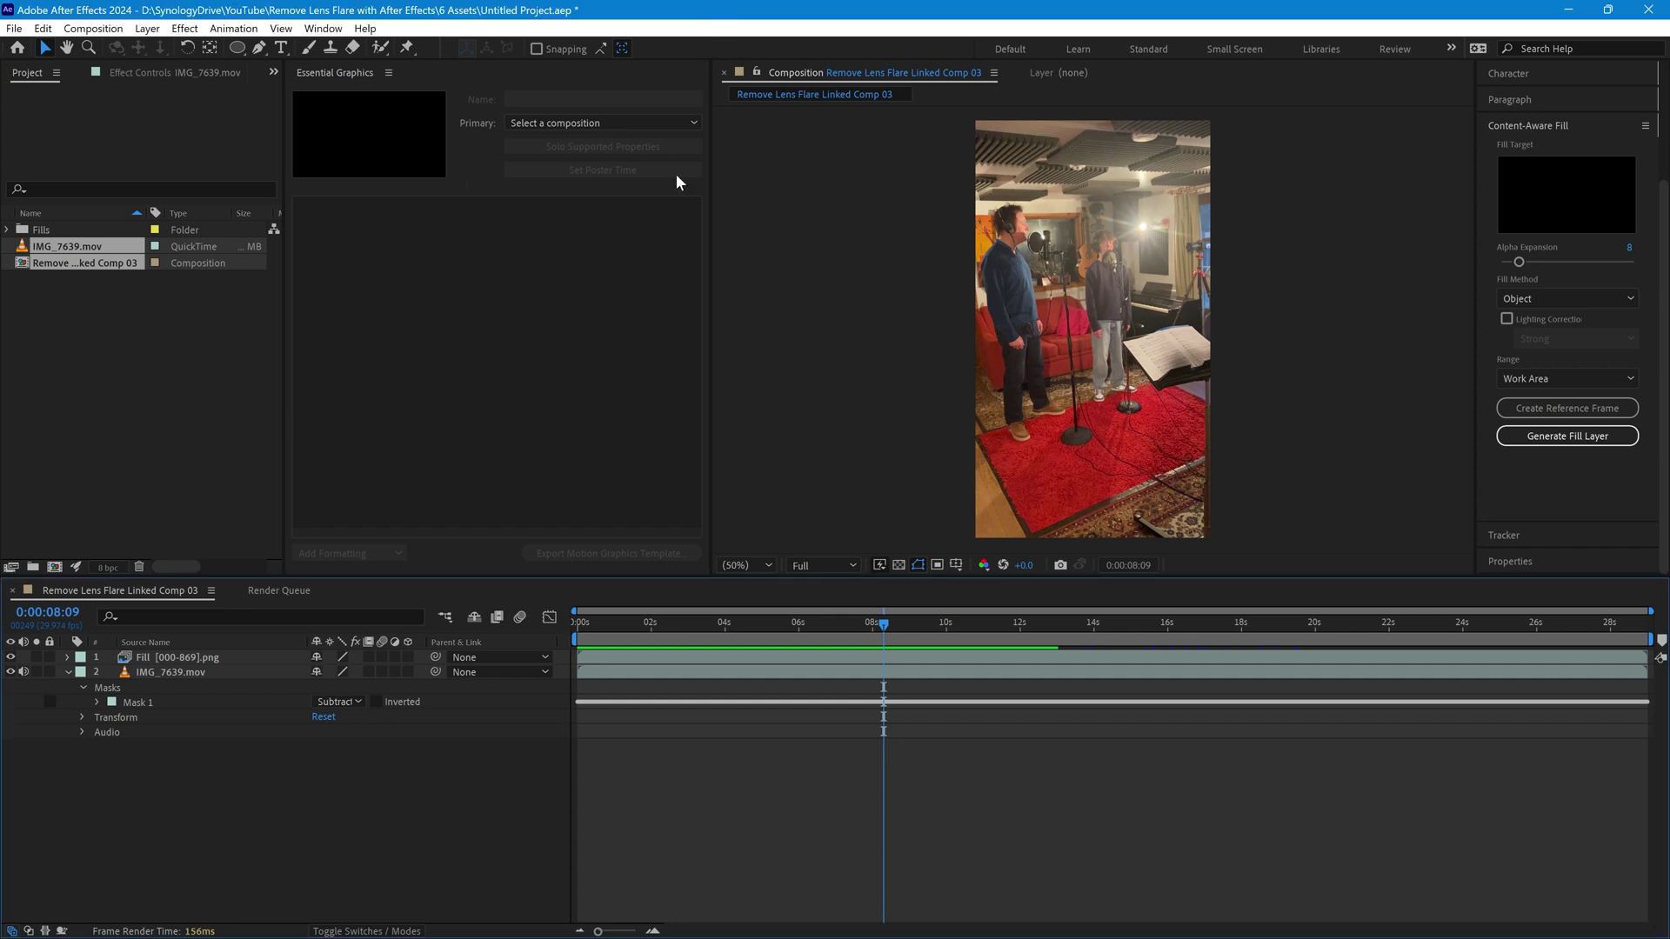
pyautogui.hotkey('ctrl', 's')
pyautogui.click(15, 30)
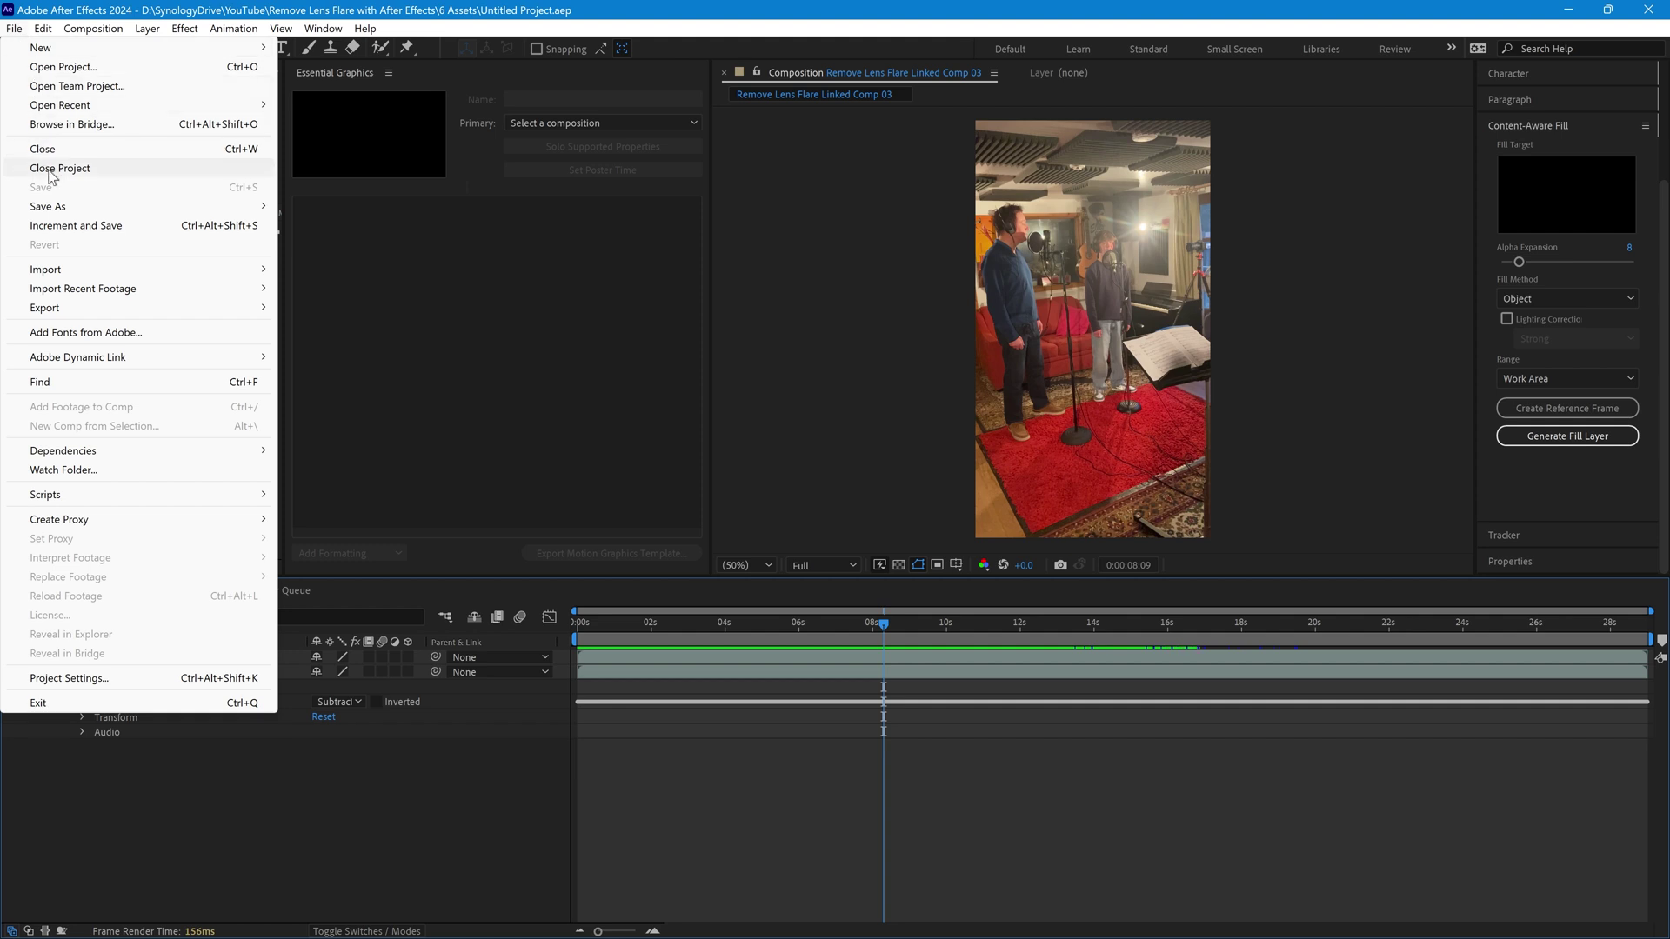
pyautogui.click(56, 169)
pyautogui.hotkey('alt', 'Tab')
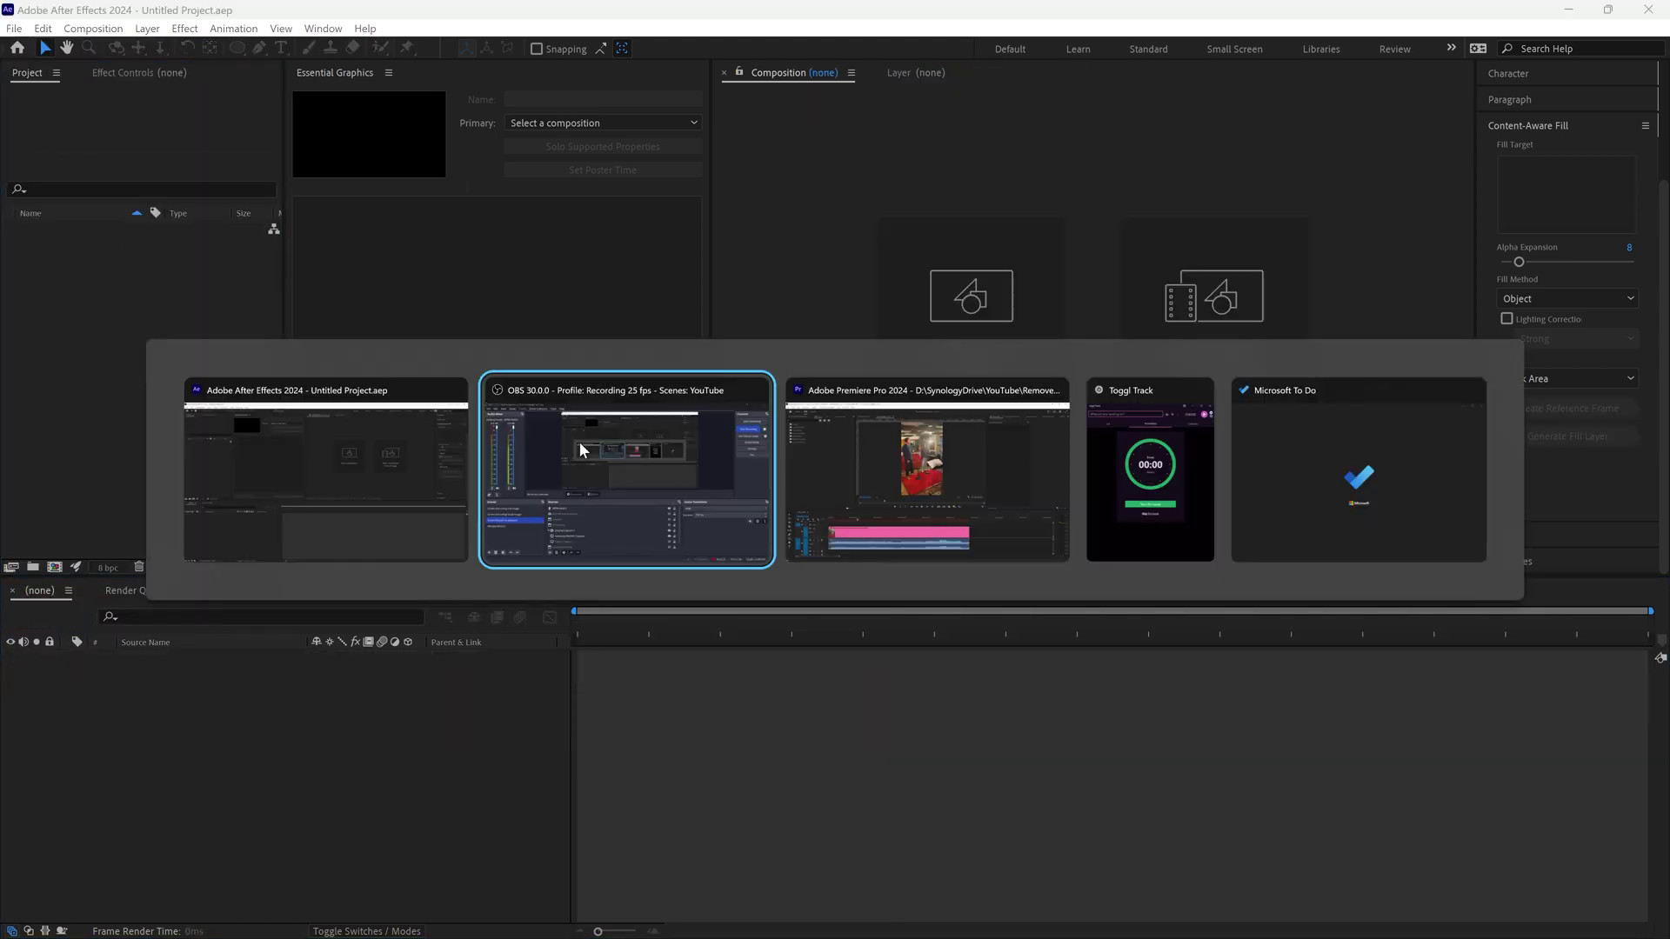
pyautogui.hotkey('alt', 'Tab')
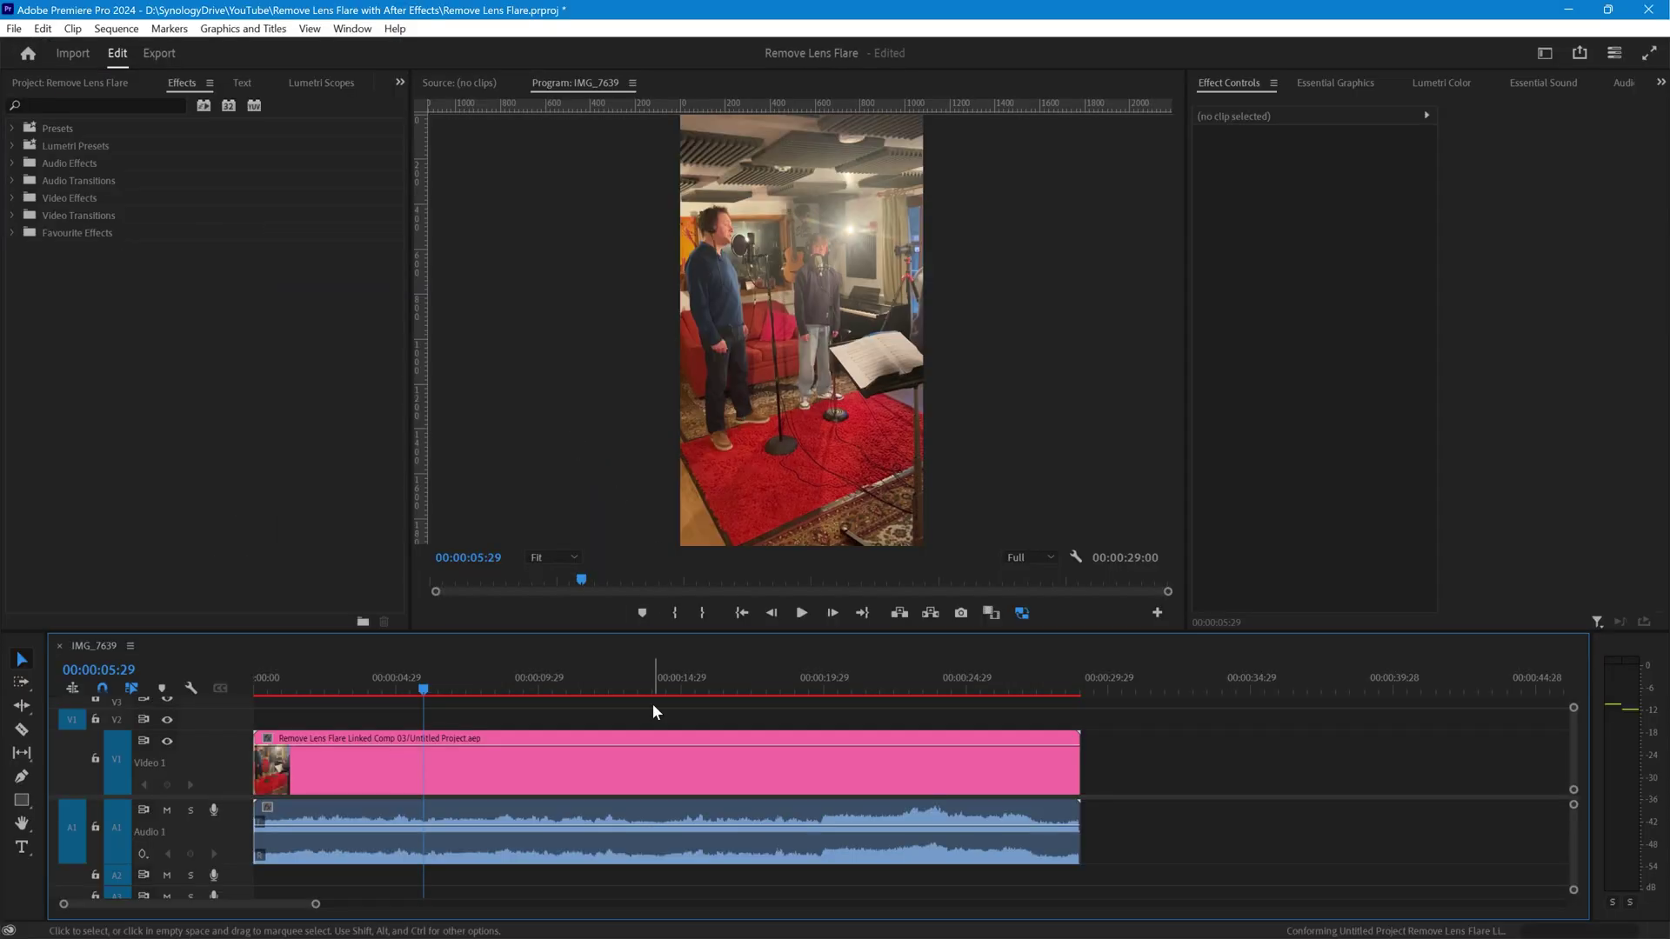
pyautogui.moveTo(423, 693); pyautogui.dragTo(251, 689)
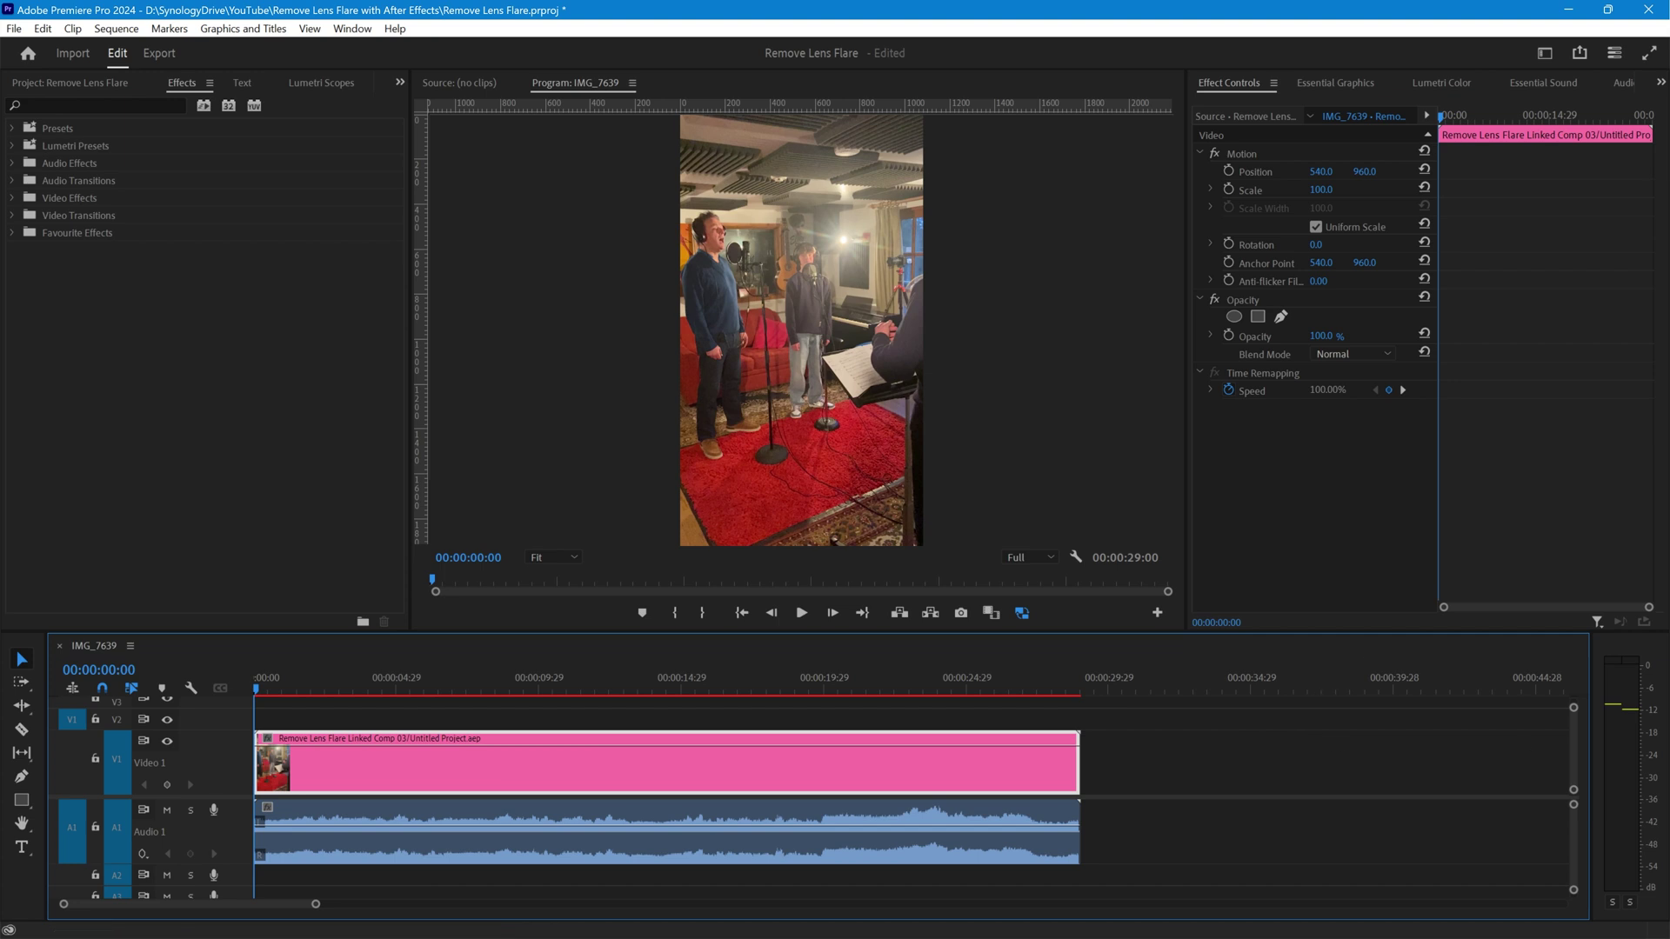
pyautogui.press('space')
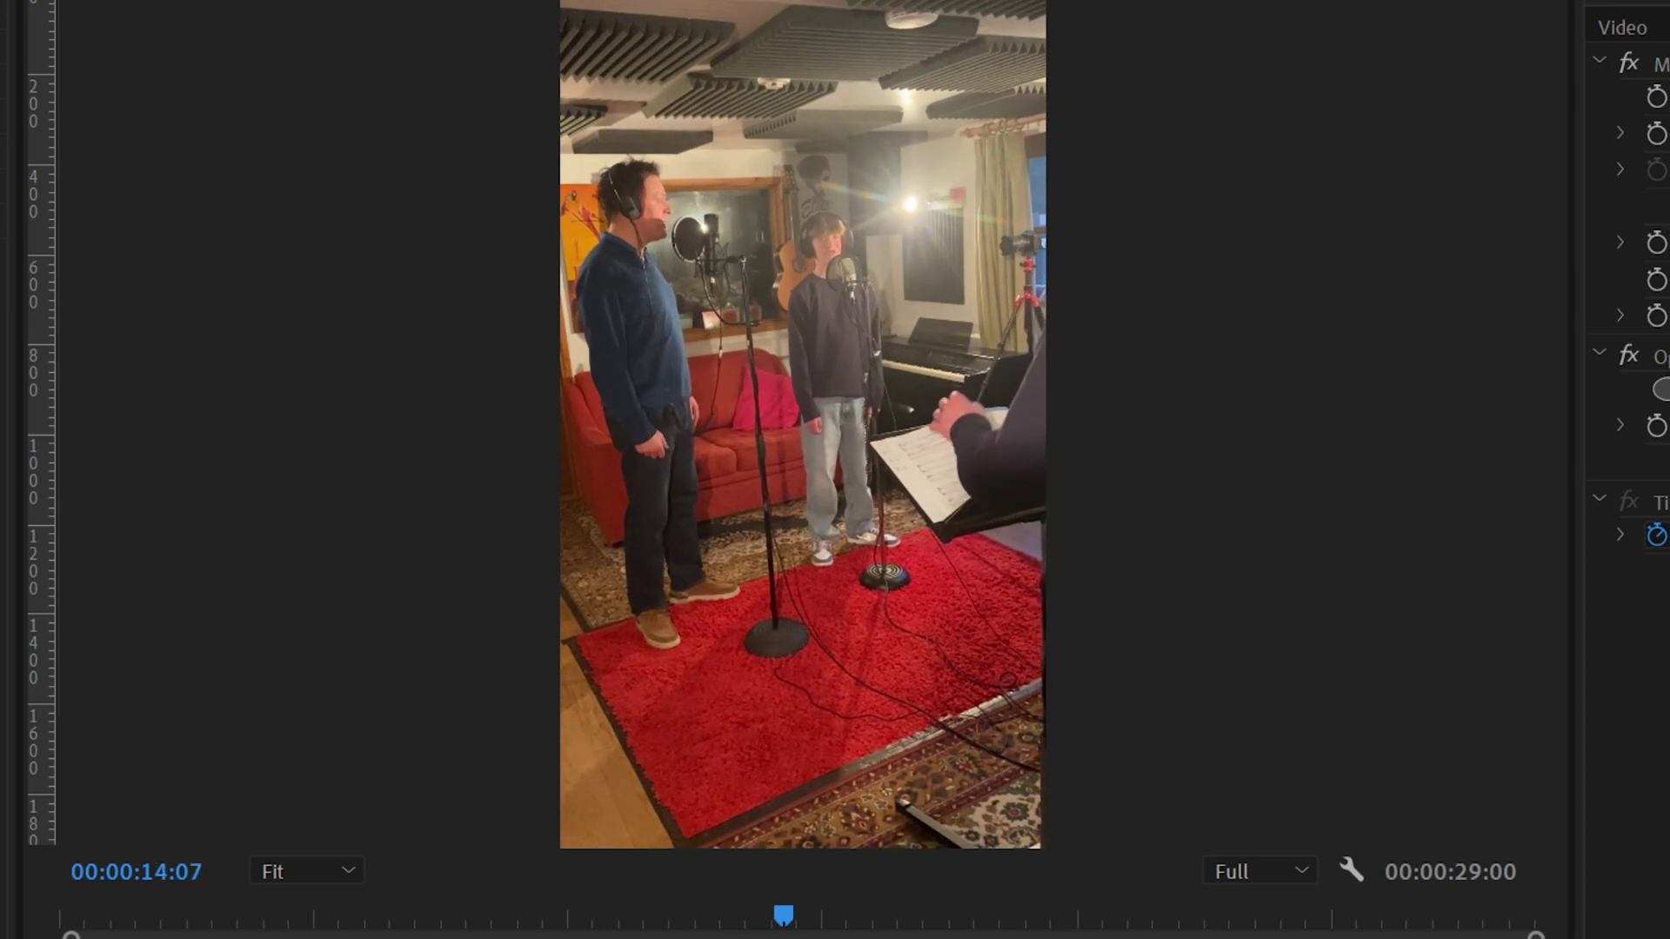
pyautogui.press('space')
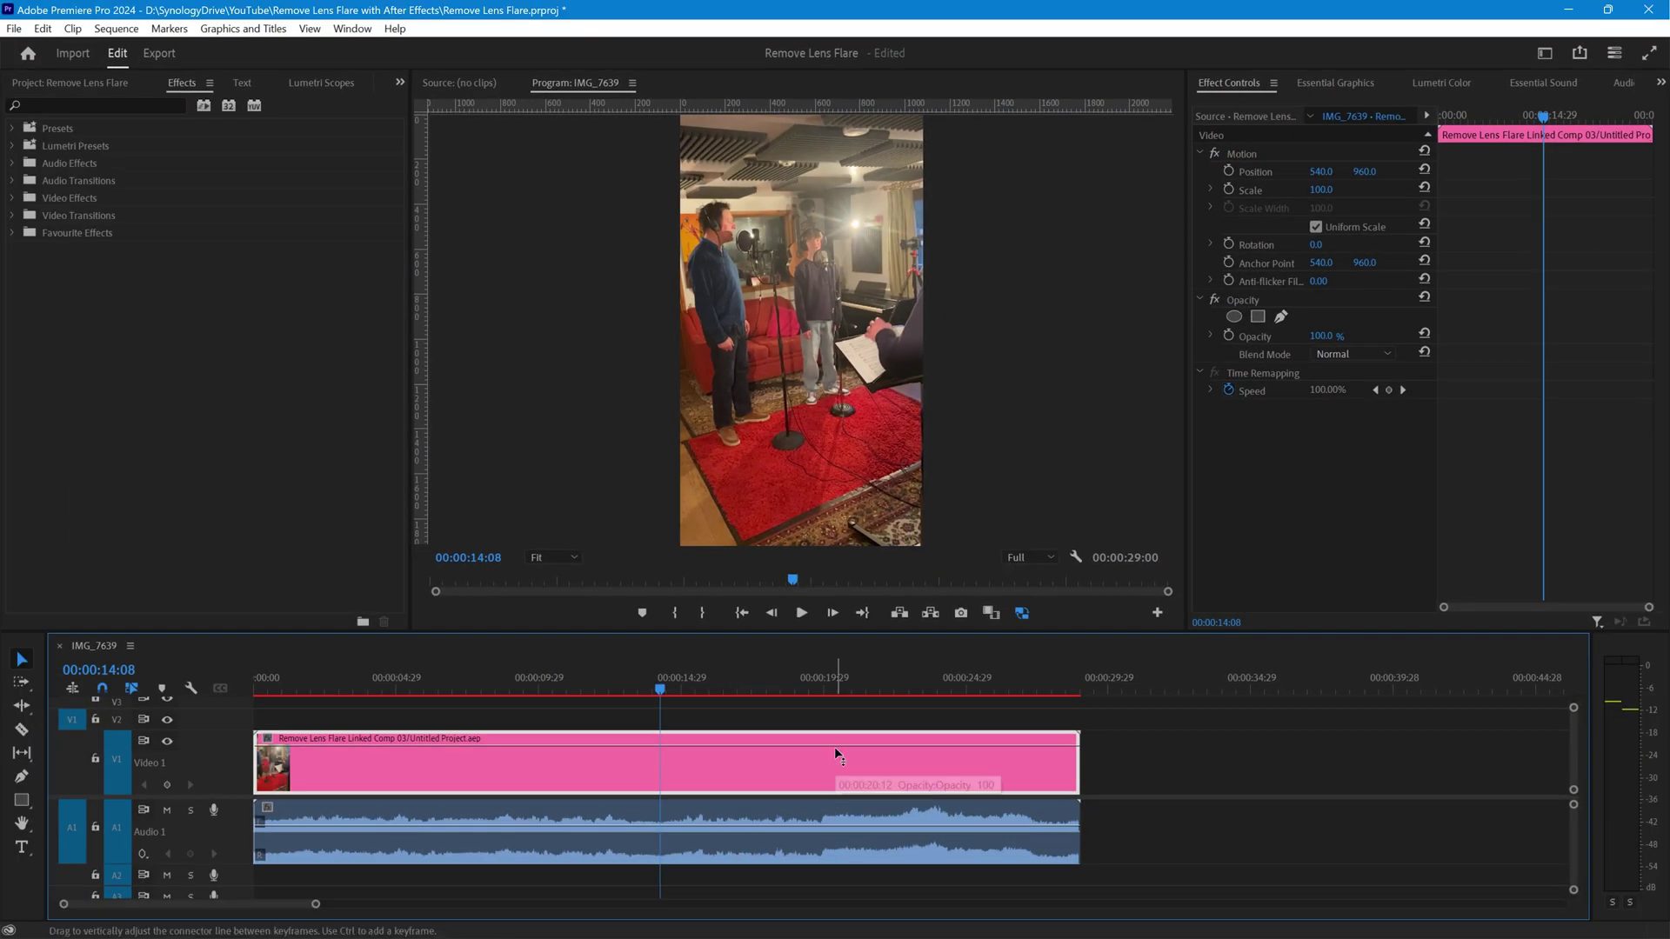
# Render and Replace the linked Comp 03 clip using the Match Source - Apple ProRes 422 HQ preset
pyautogui.rightClick(736, 767)
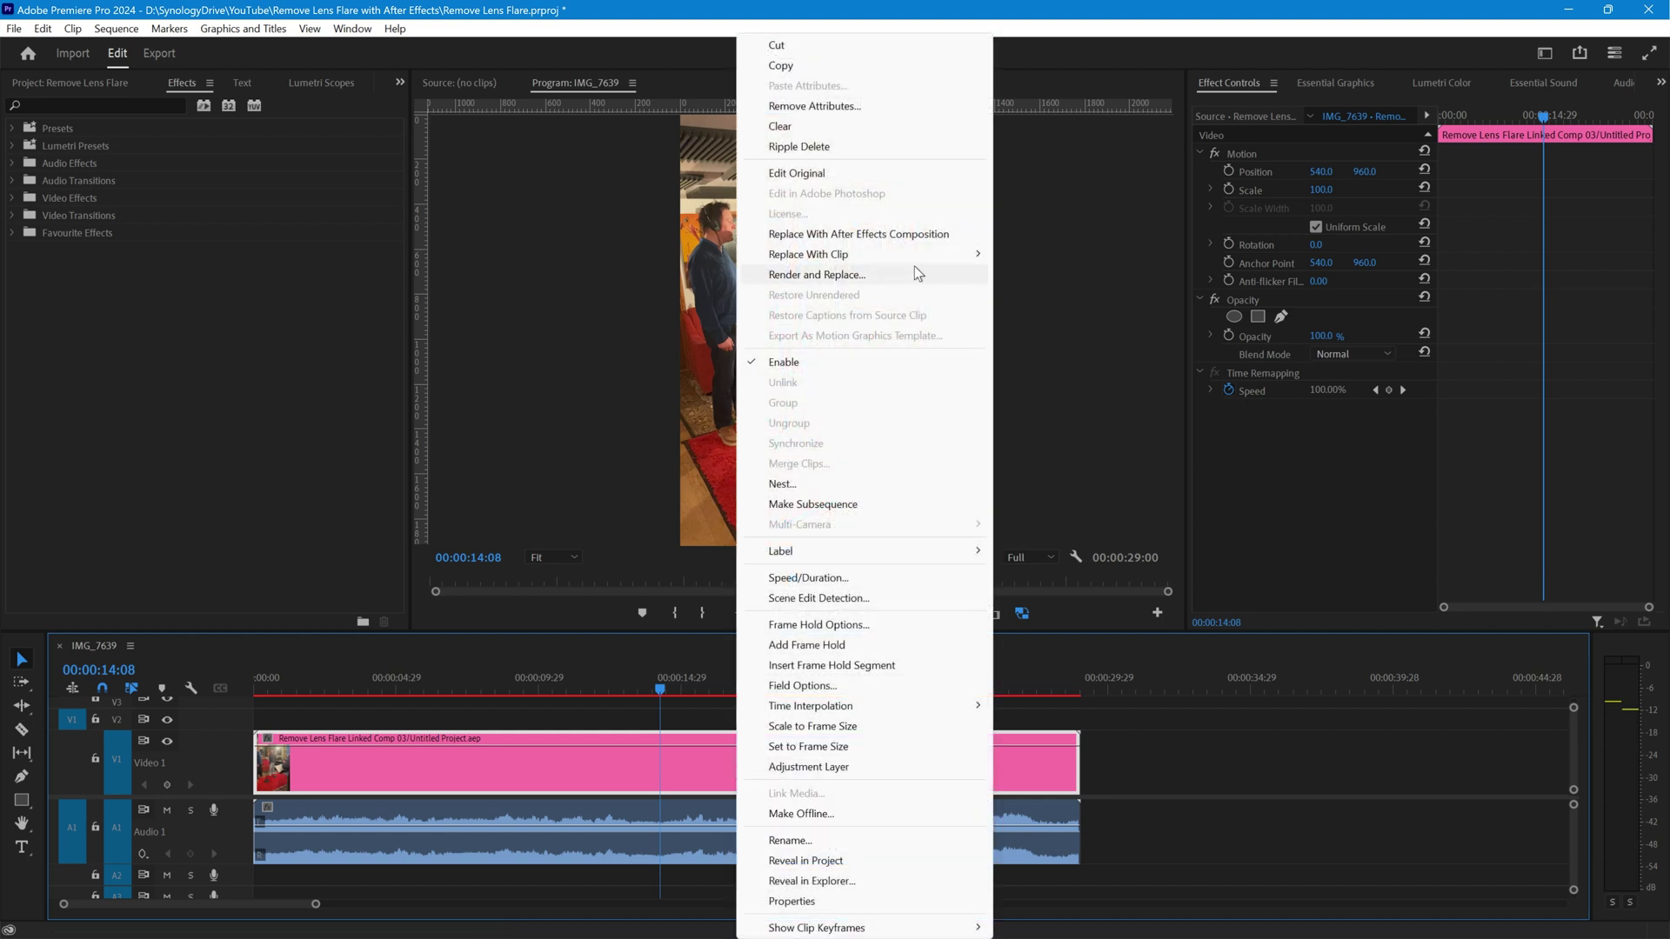
pyautogui.click(880, 274)
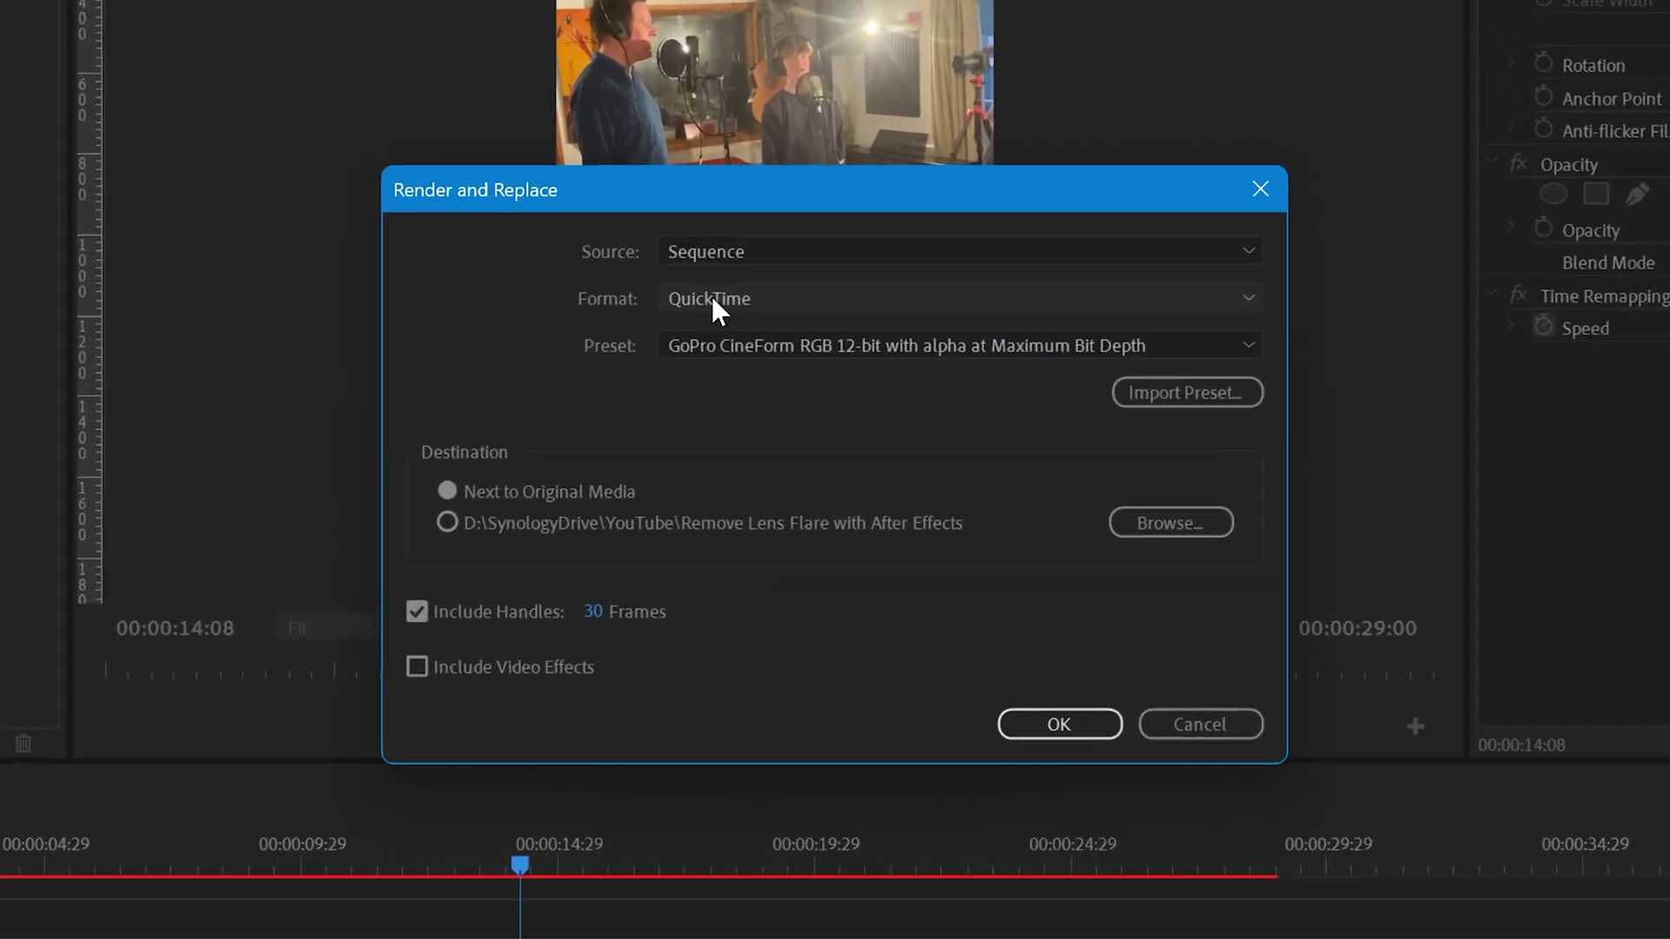
pyautogui.click(754, 344)
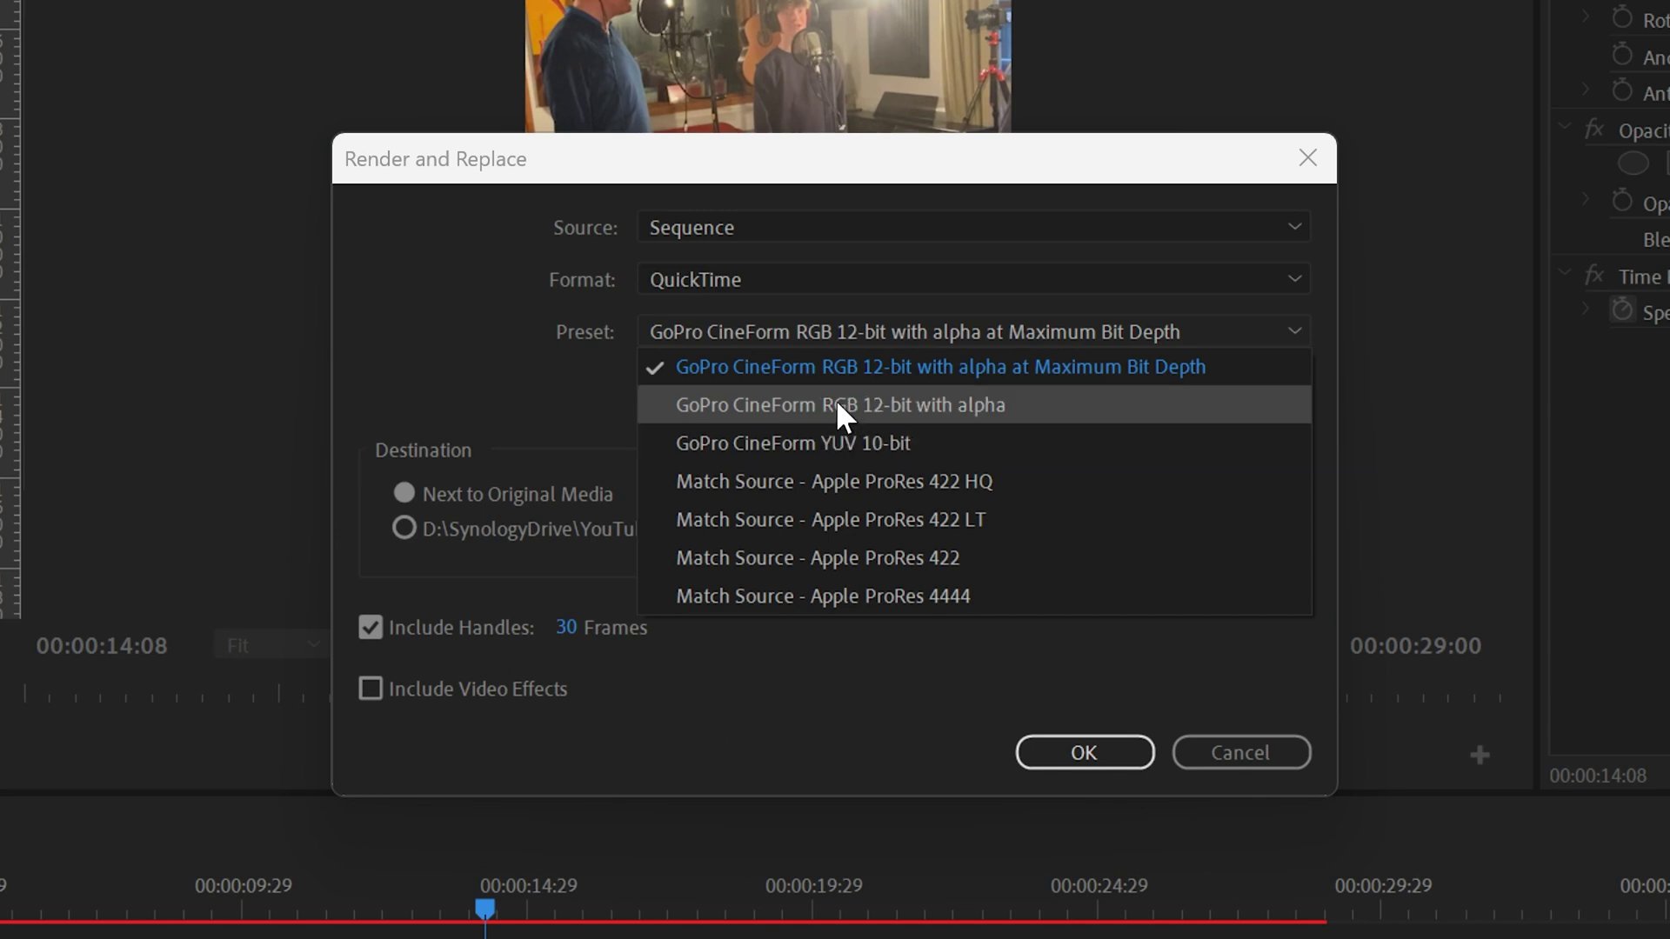
pyautogui.click(806, 479)
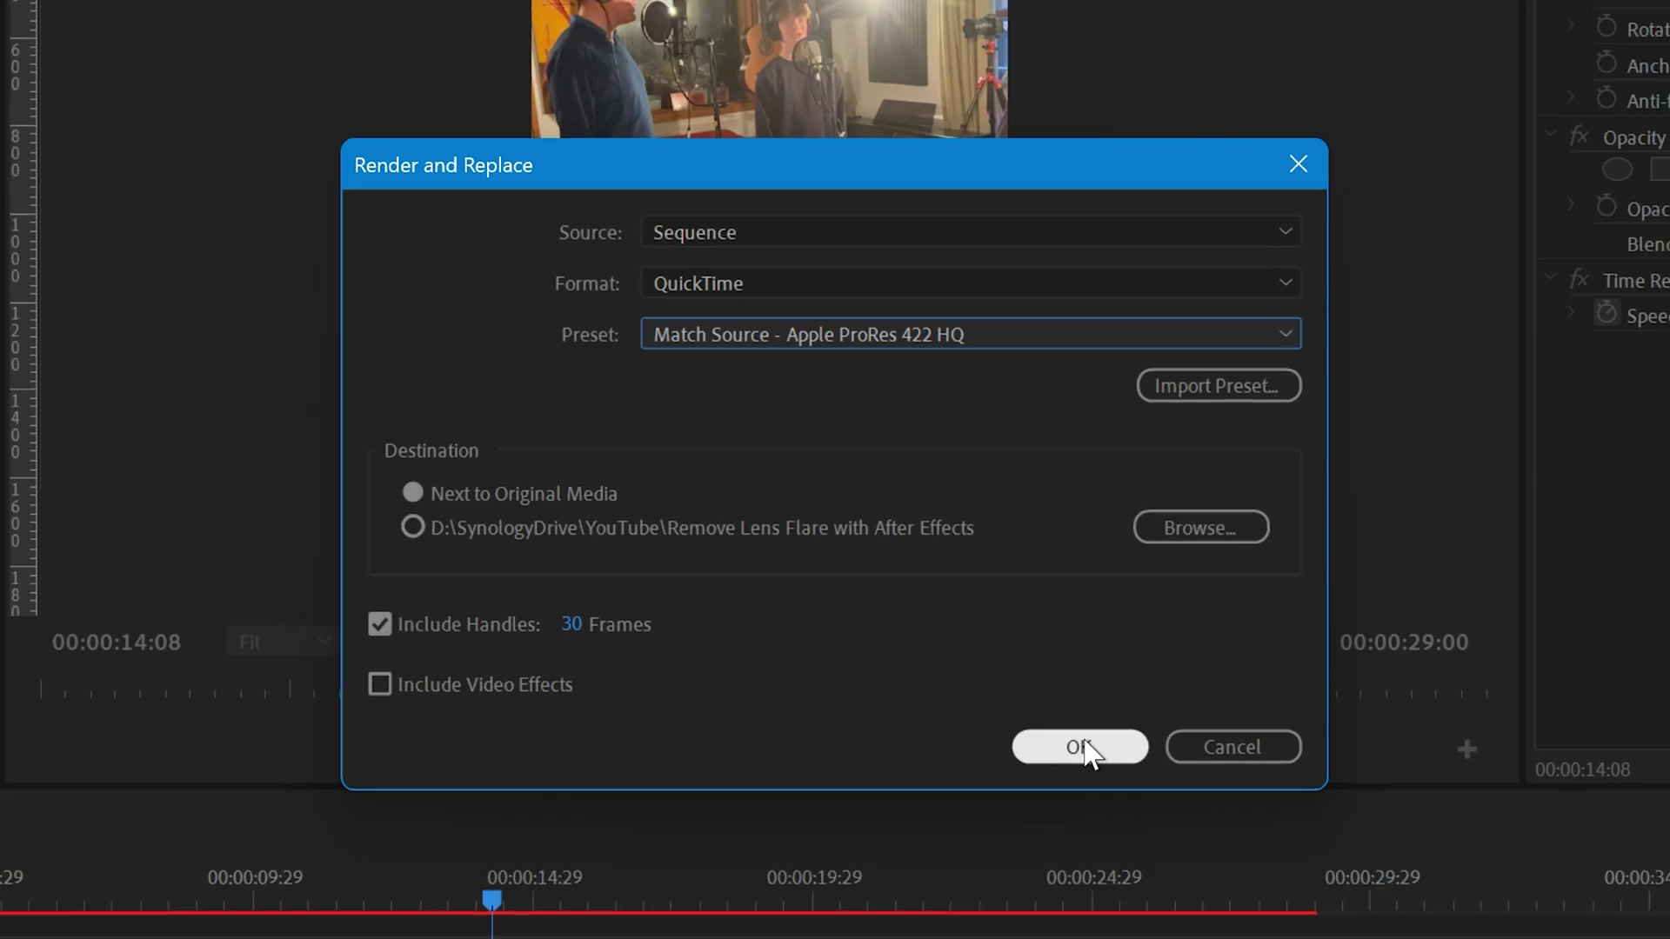
pyautogui.click(1081, 746)
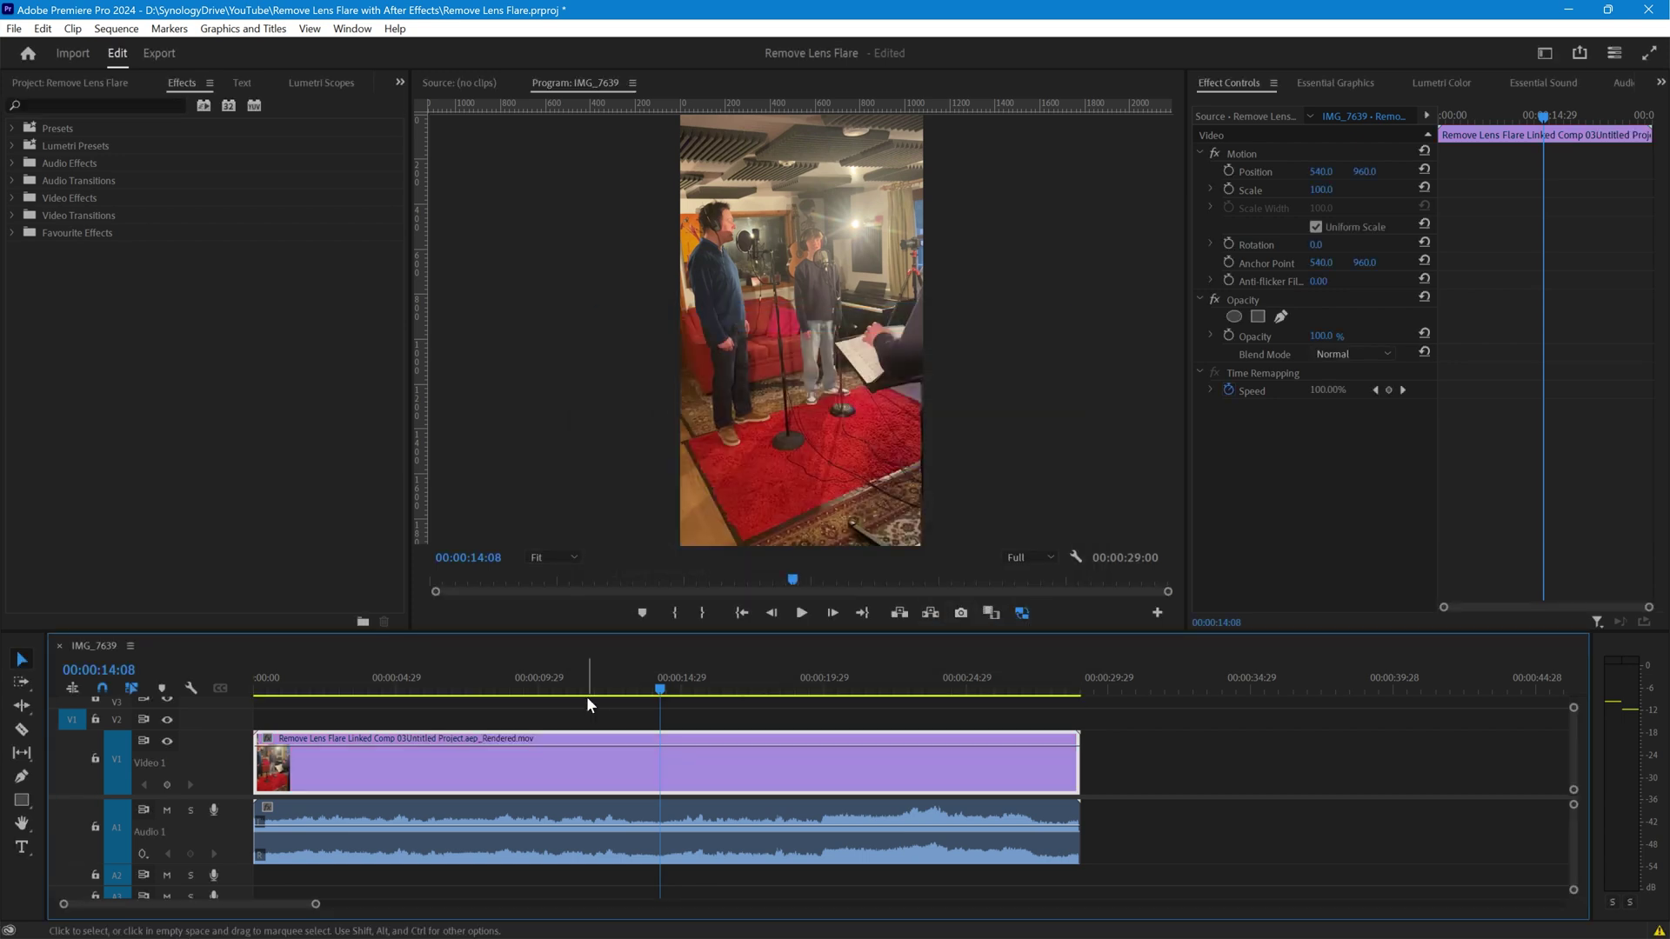
pyautogui.click(304, 675)
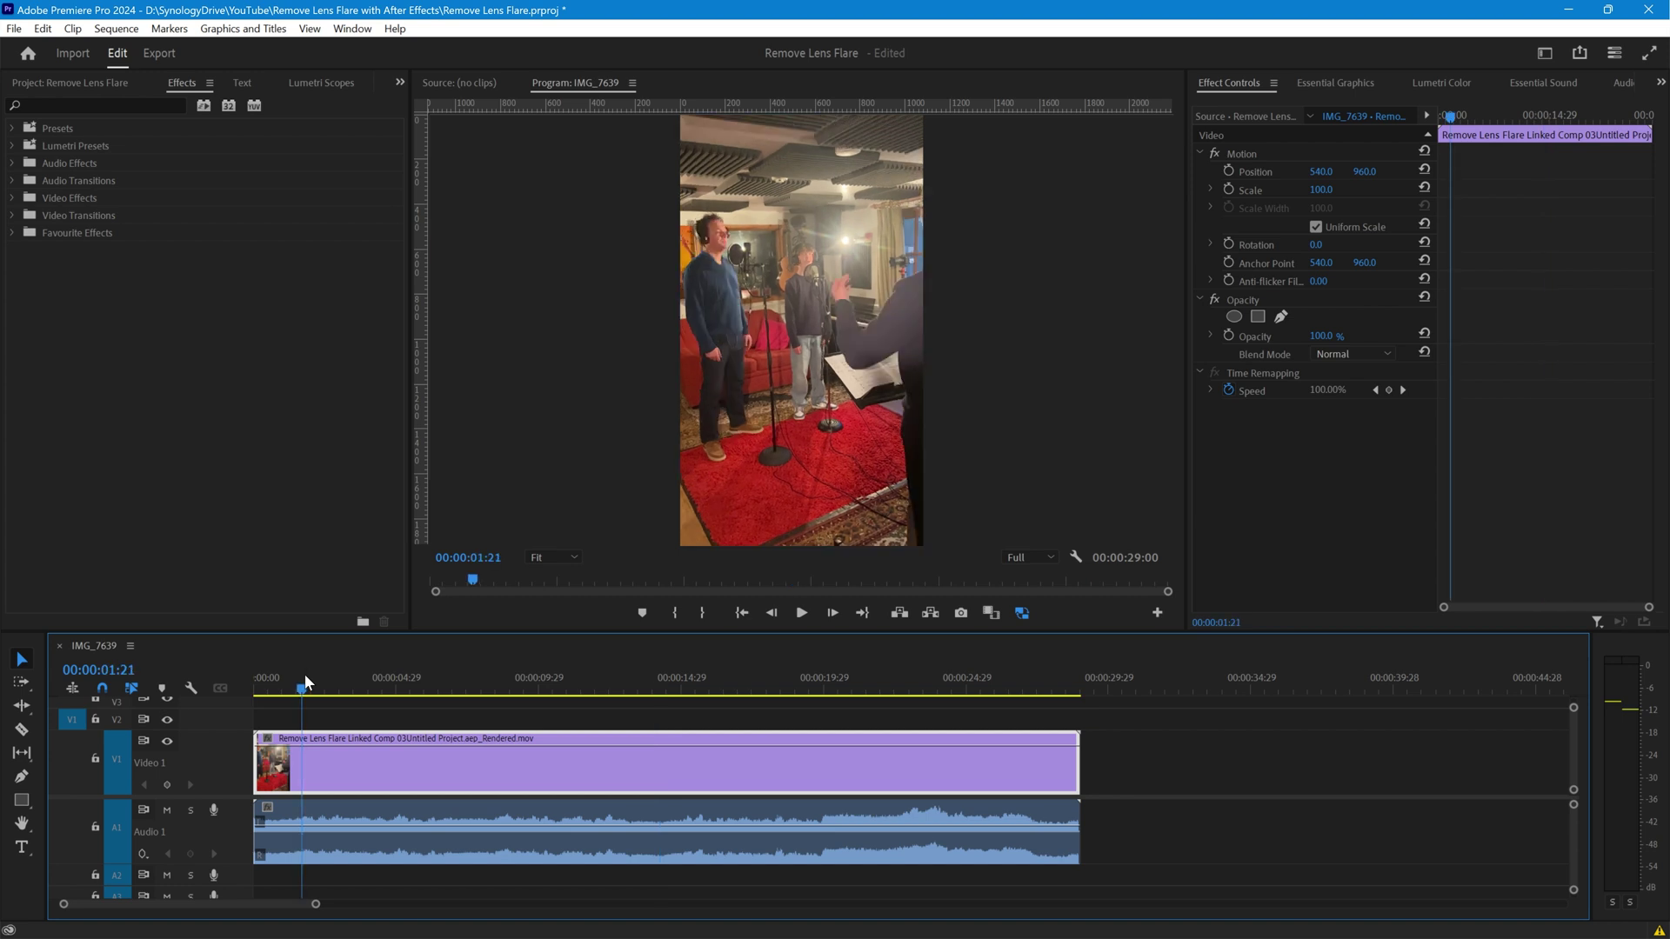
pyautogui.press('space')
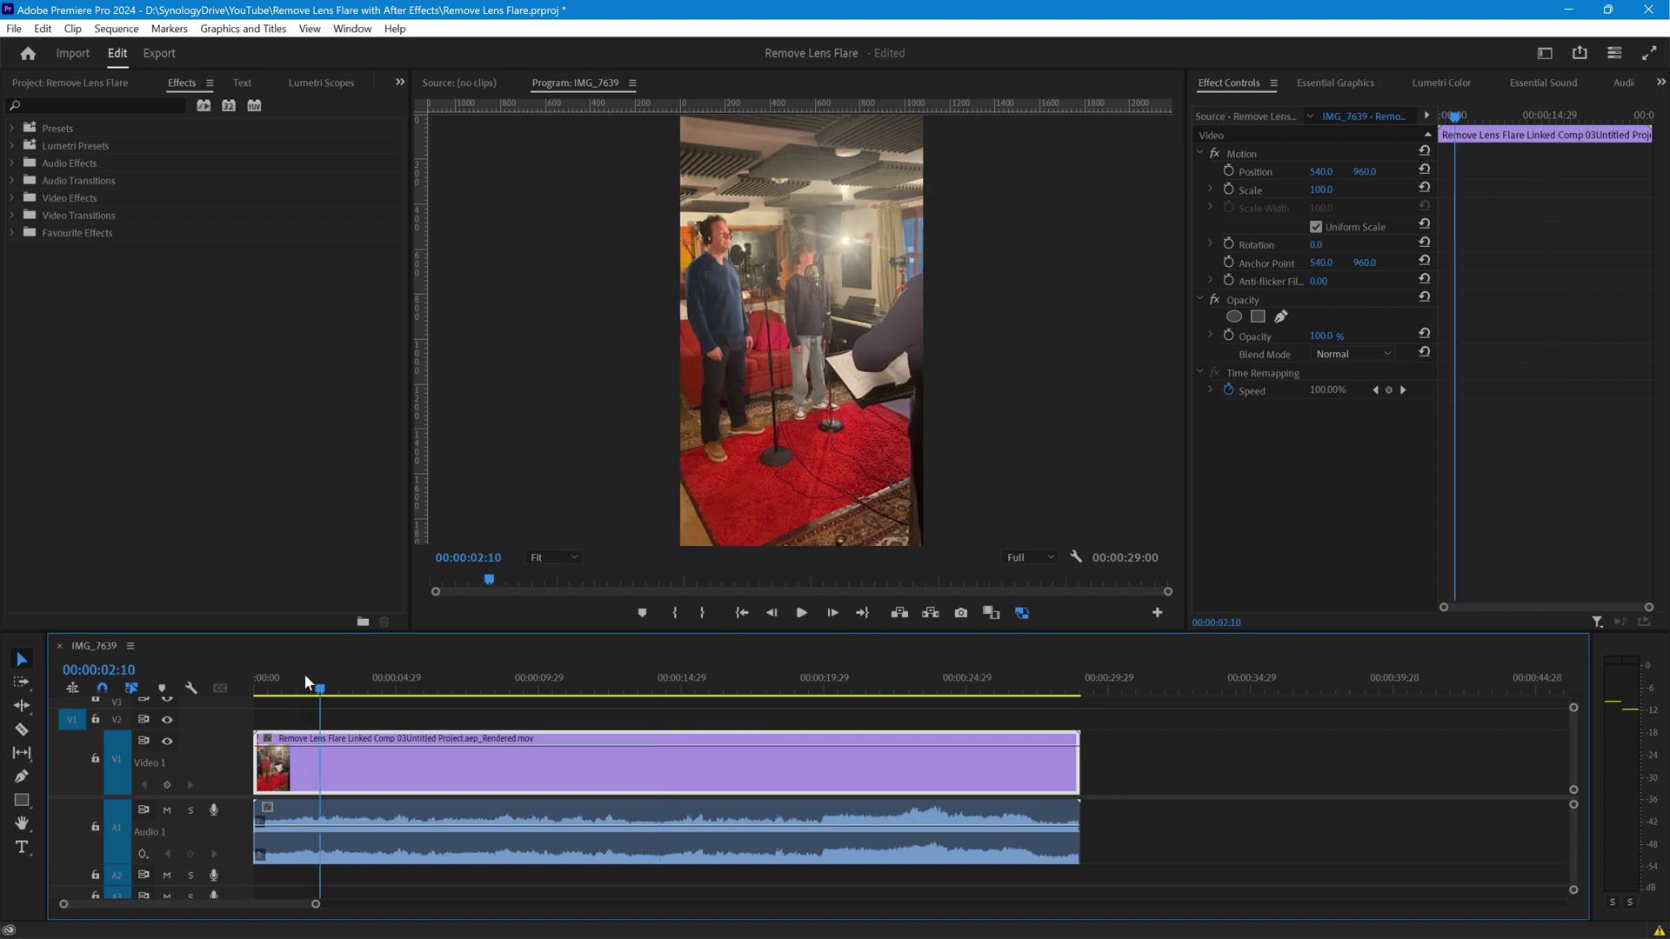
pyautogui.click(796, 675)
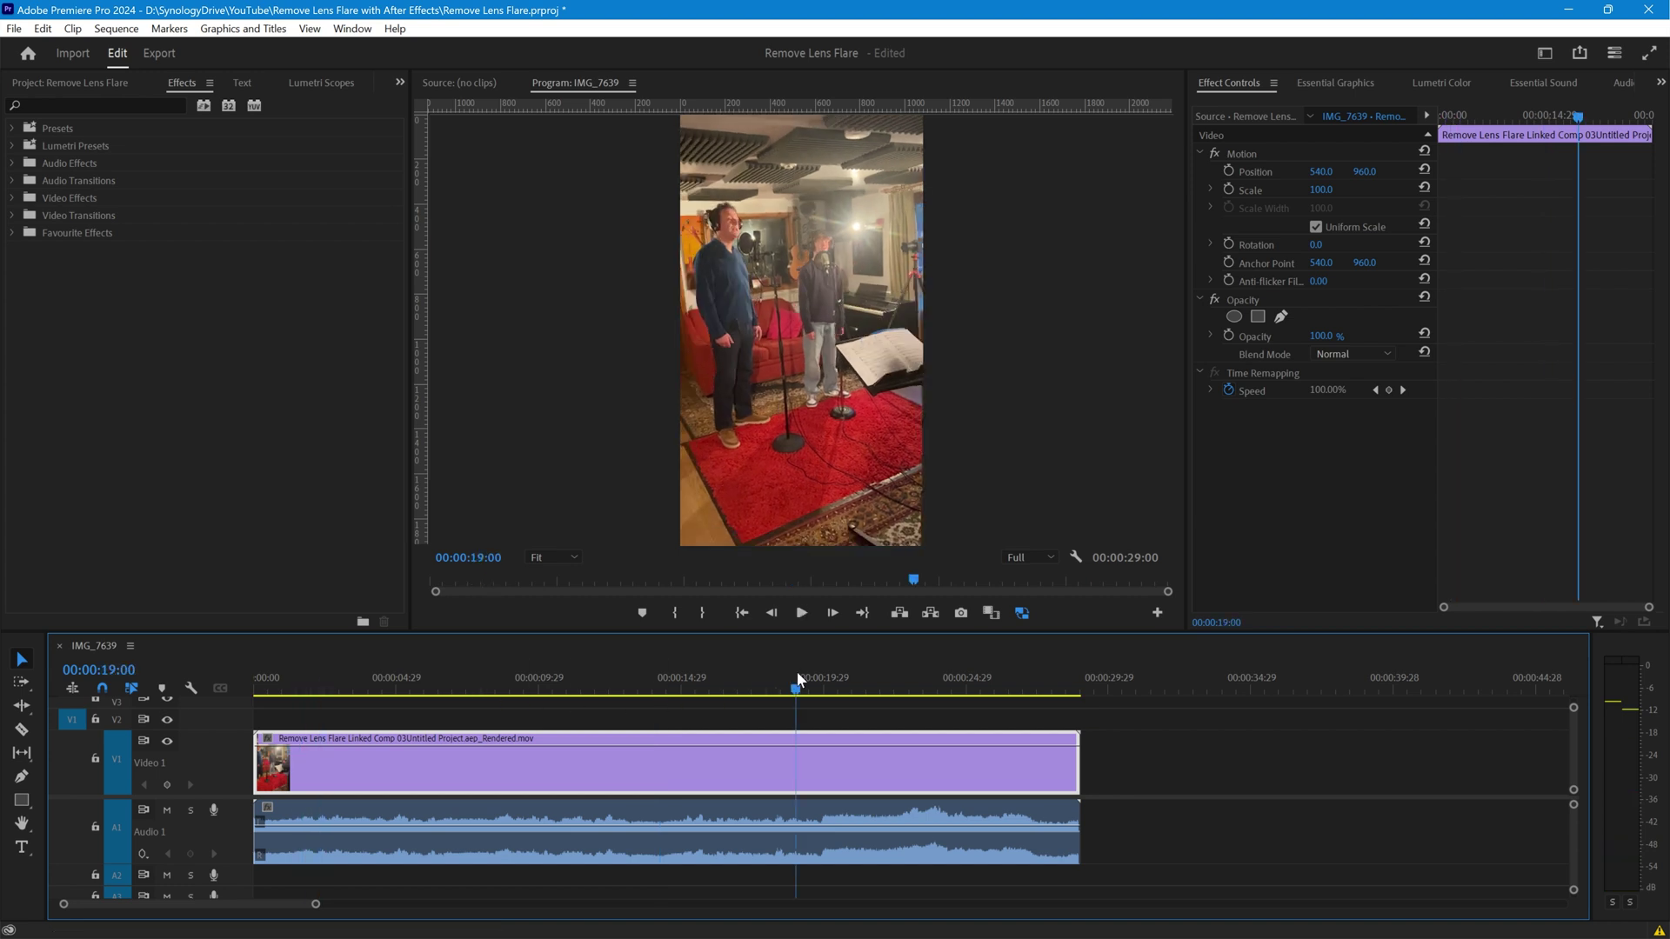
pyautogui.press('space')
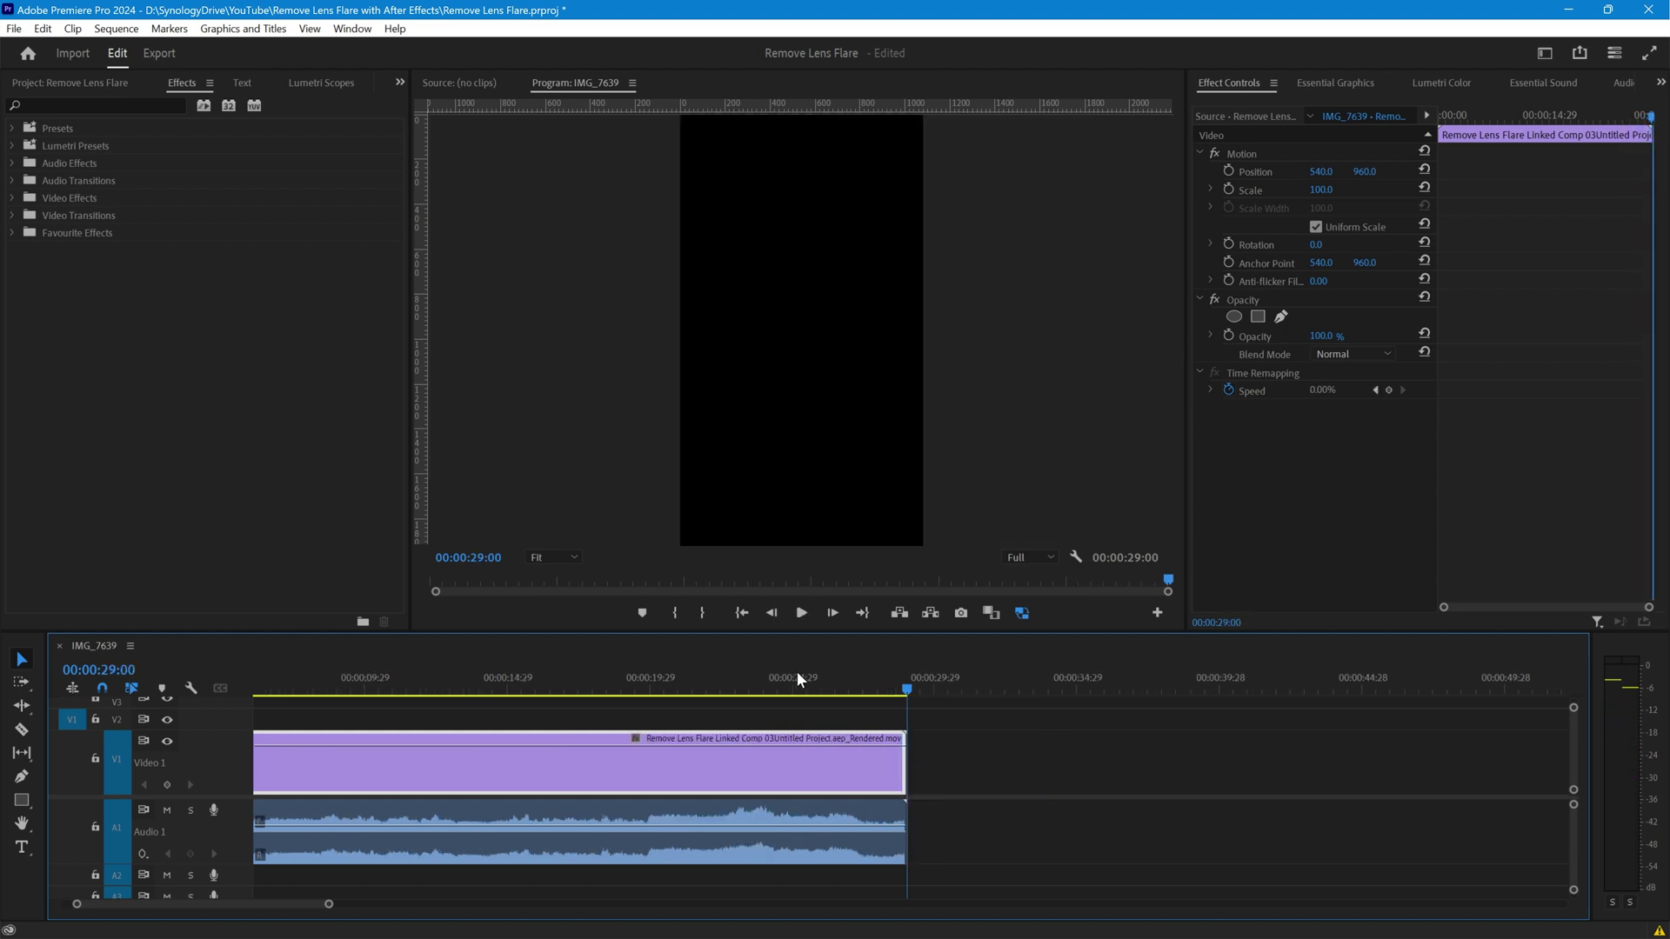
pyautogui.click(551, 678)
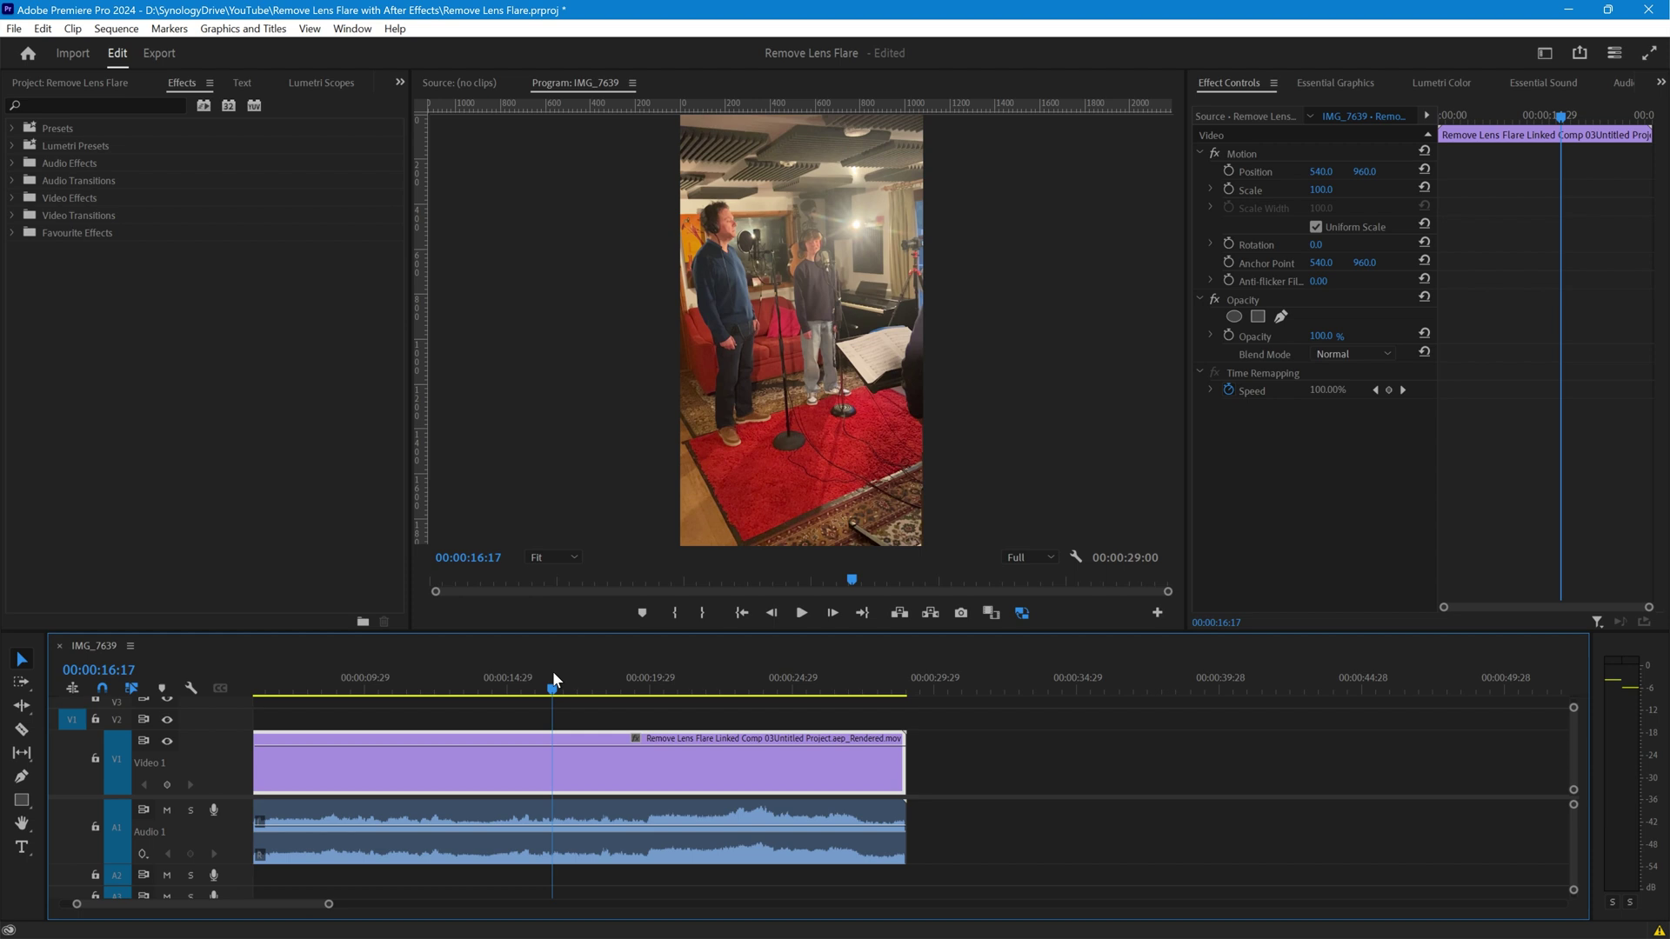
pyautogui.rightClick(492, 774)
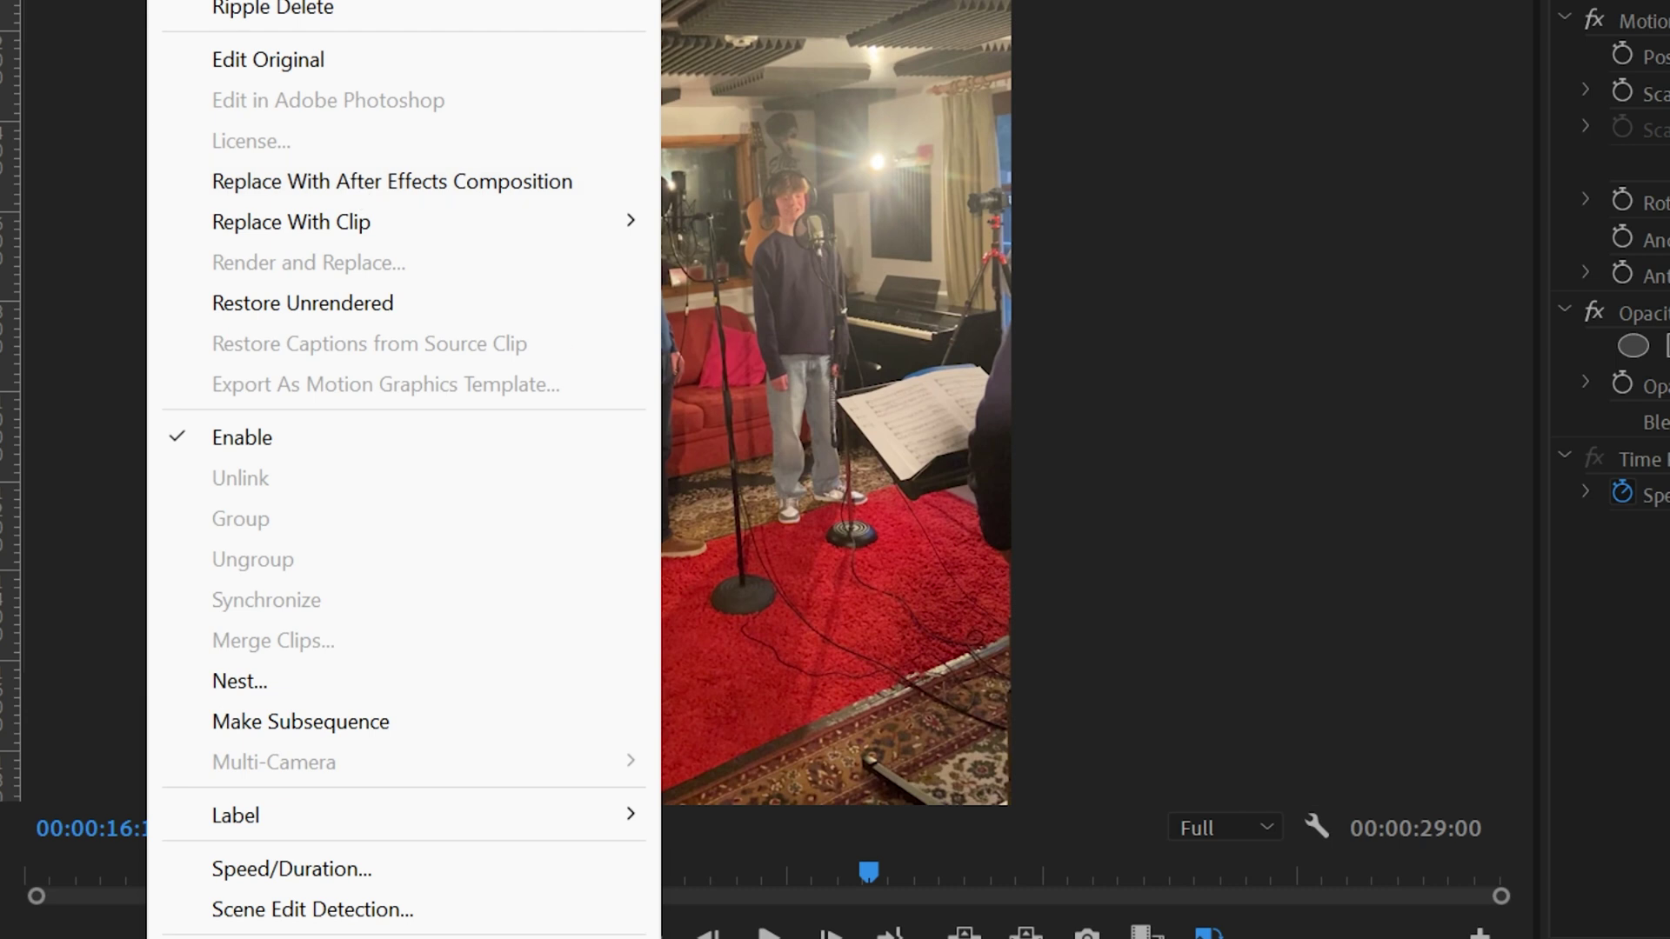
pyautogui.click(783, 9)
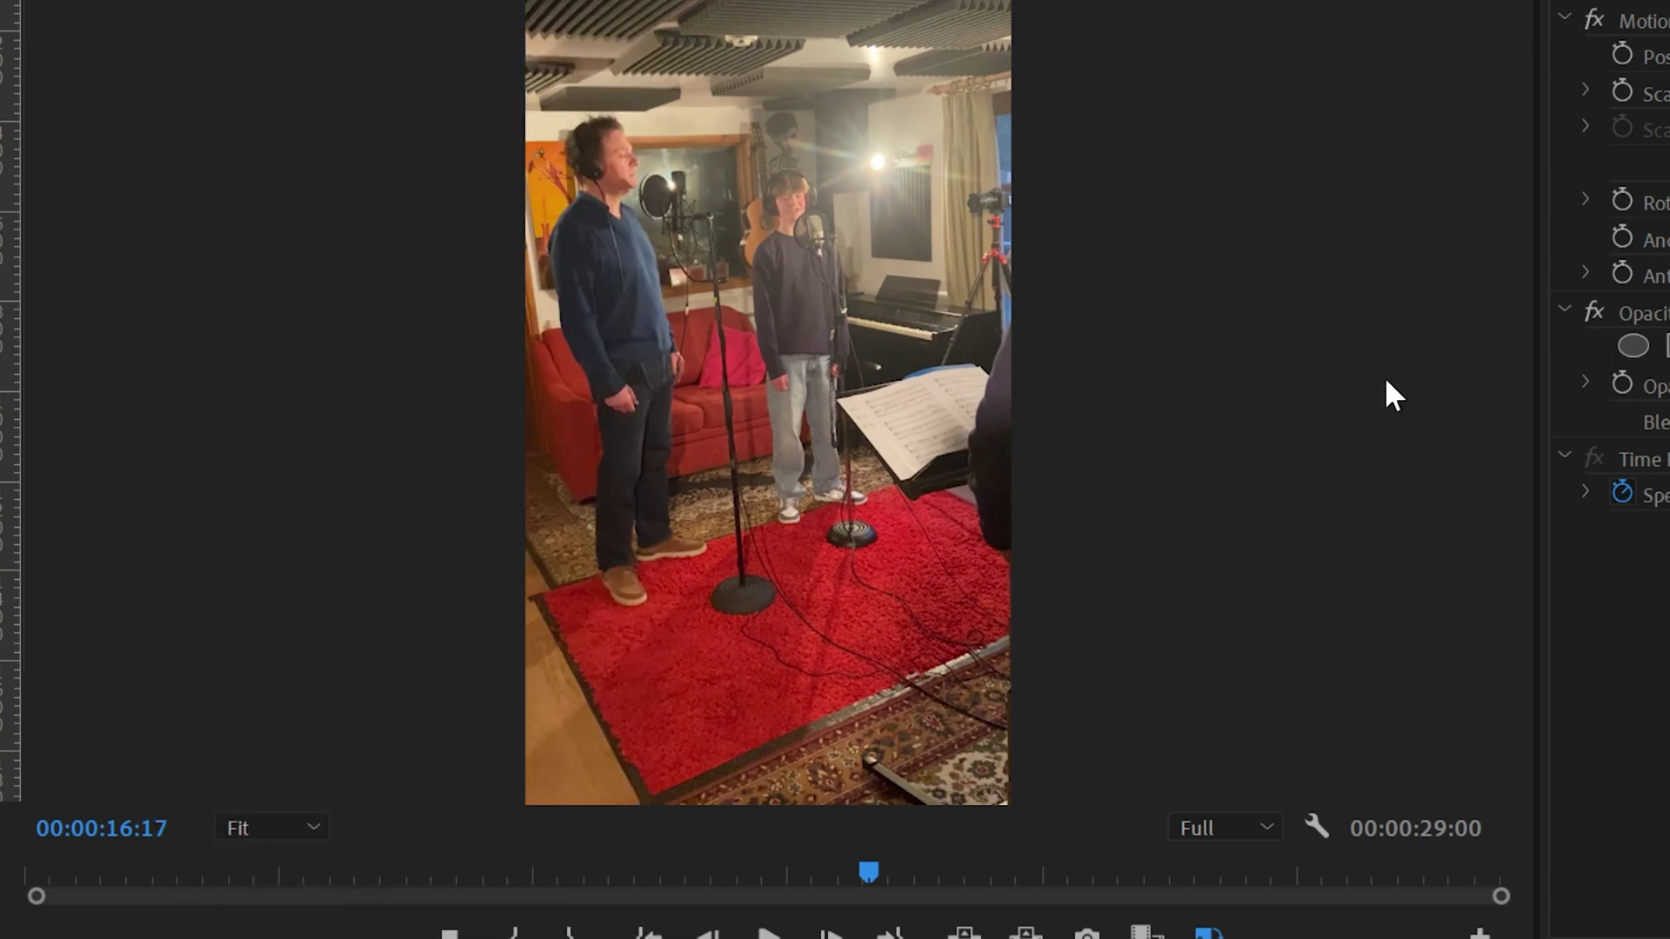